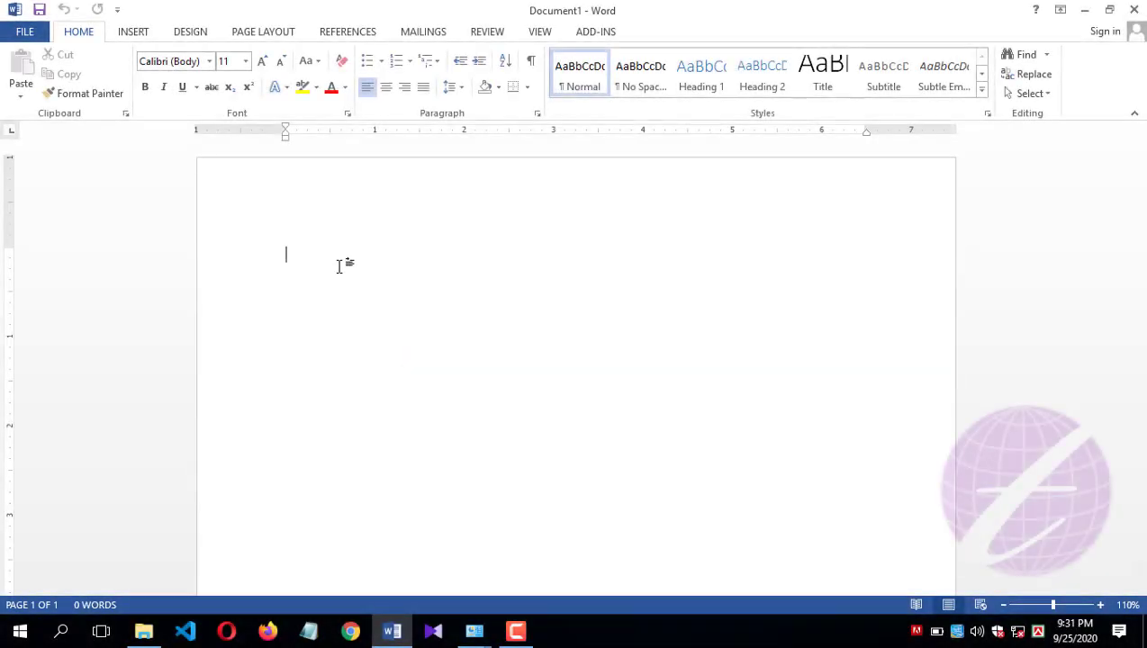
# Step: Insert a Clustered Column chart with its default sample data
pyautogui.click(131, 32)
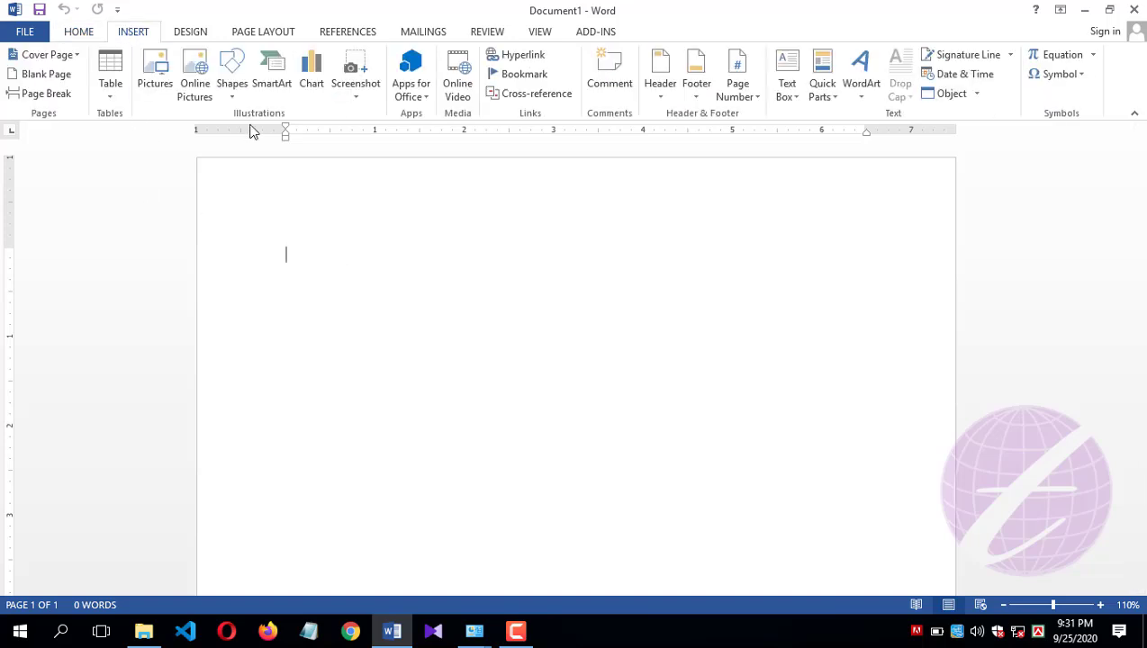
pyautogui.click(309, 86)
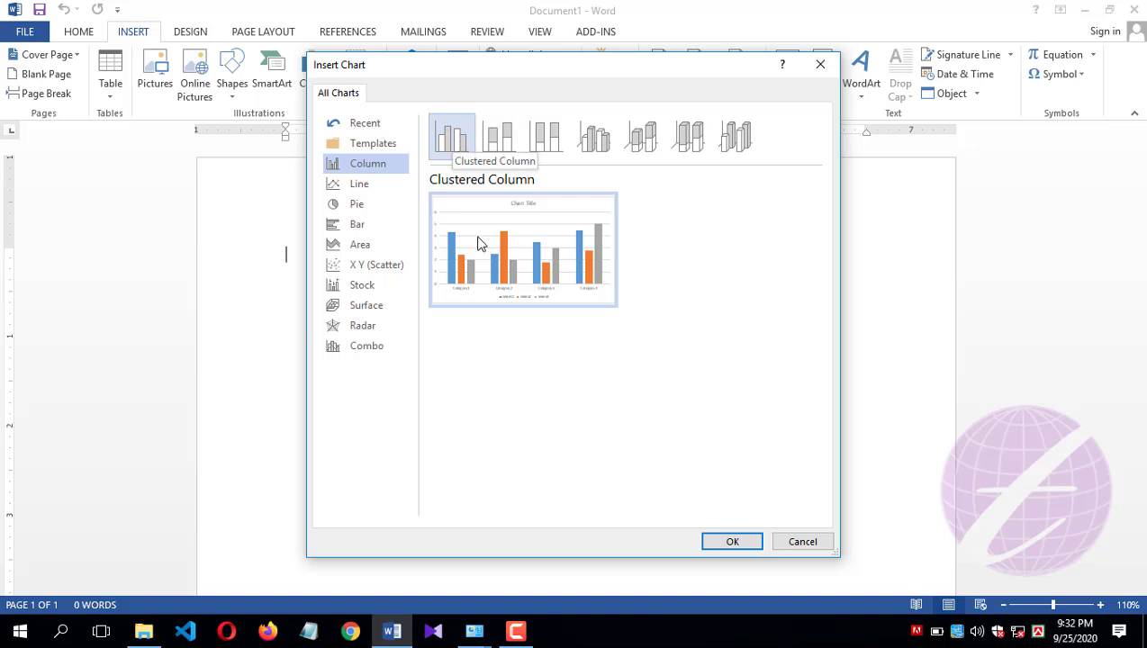
pyautogui.click(732, 541)
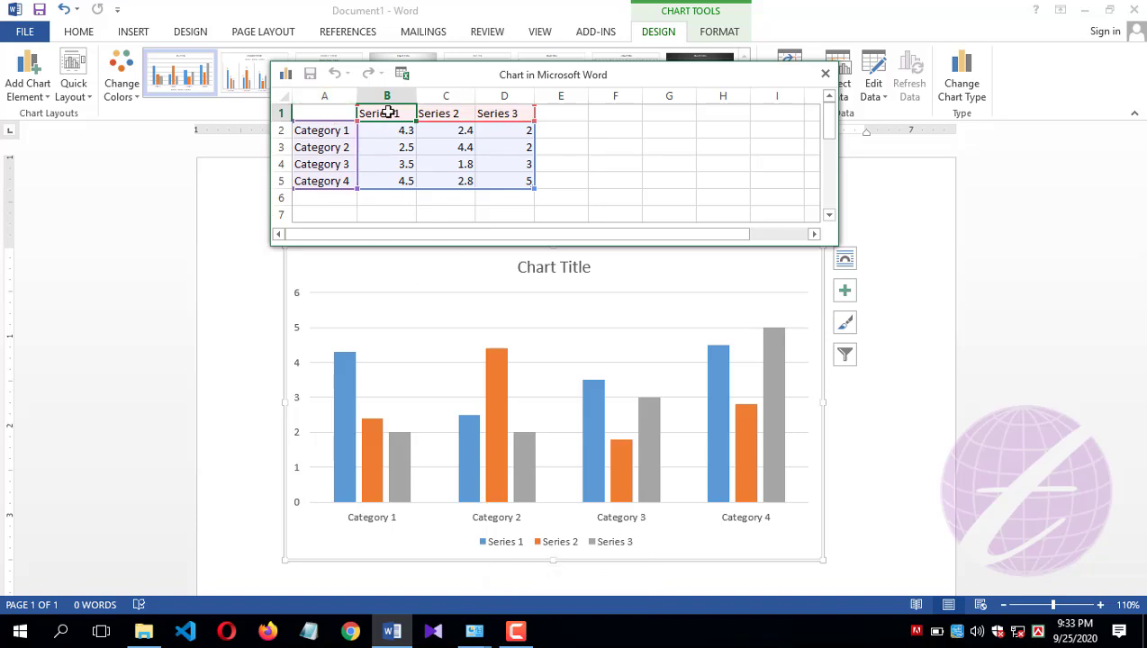
# Step: Name the three chart series 2017, 2018 and 2019
pyautogui.write('2')
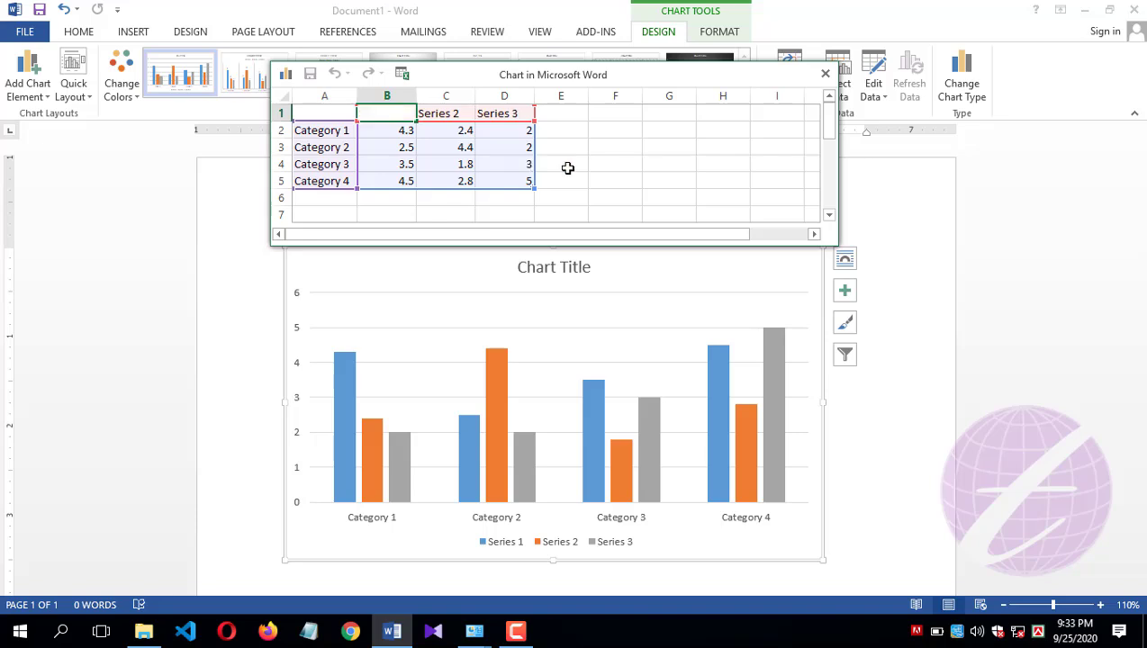
pyautogui.write('017')
pyautogui.press('Tab')
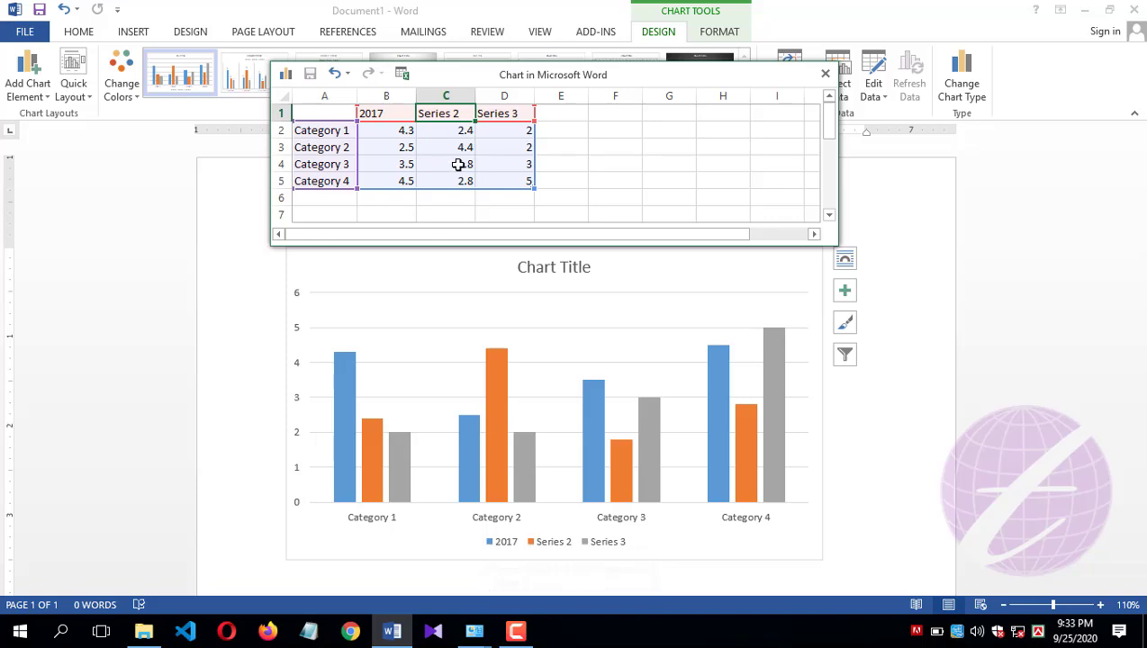
pyautogui.write('2018')
pyautogui.press('Tab')
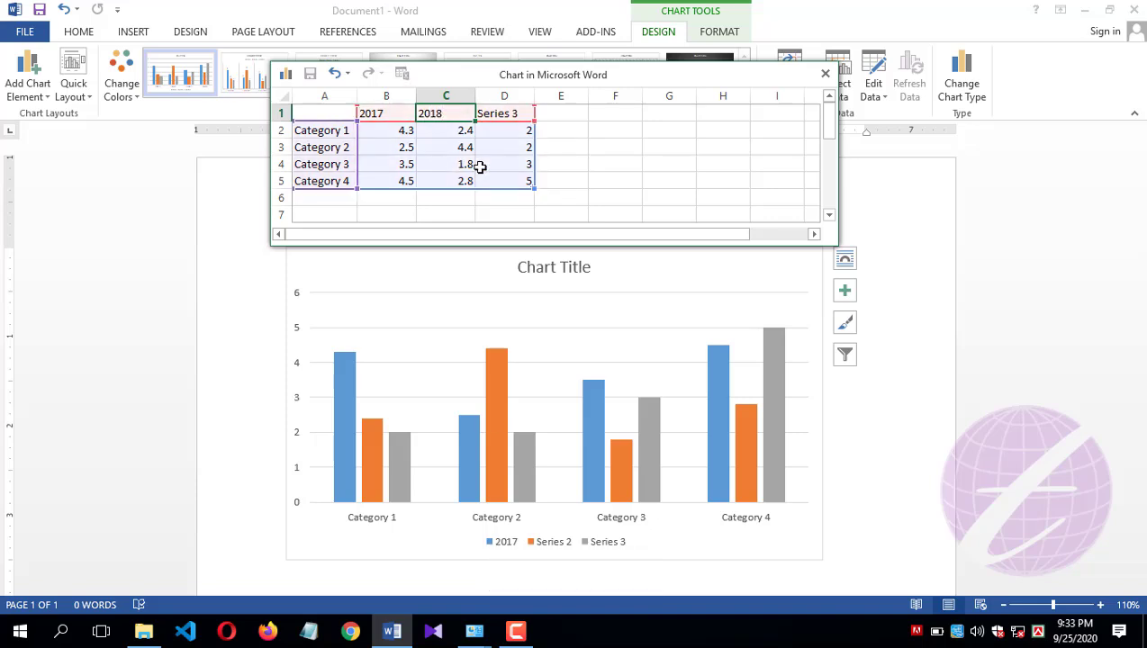
pyautogui.write('2019')
pyautogui.press('Return')
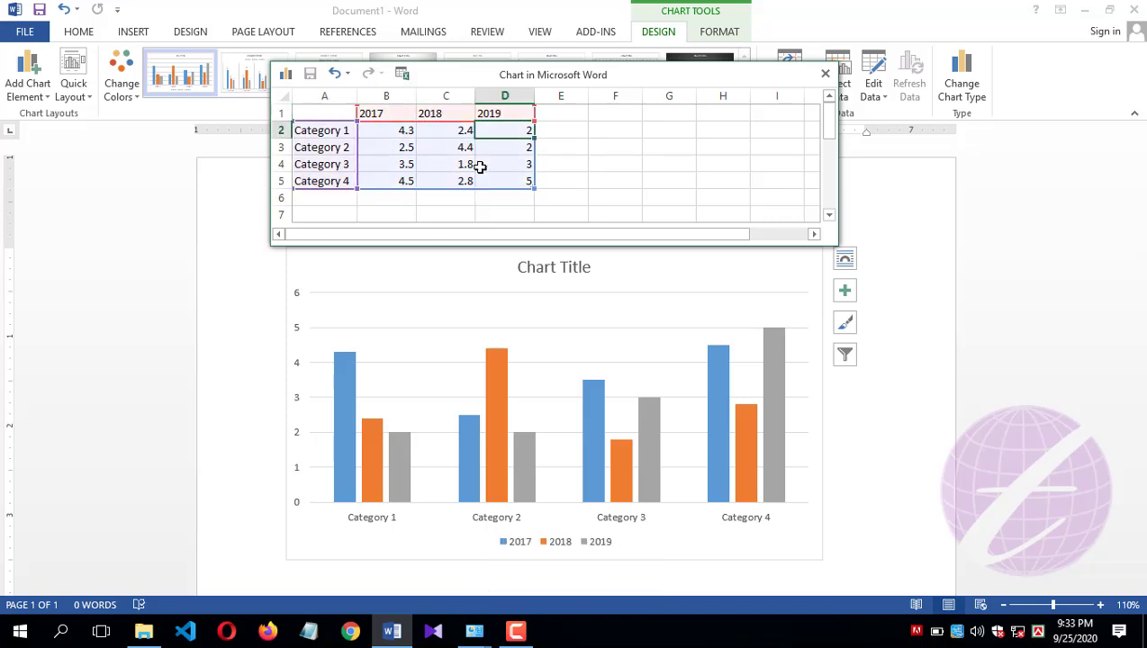
# Step: Rename the first three categories Six, Seven and Eight
pyautogui.click(326, 132)
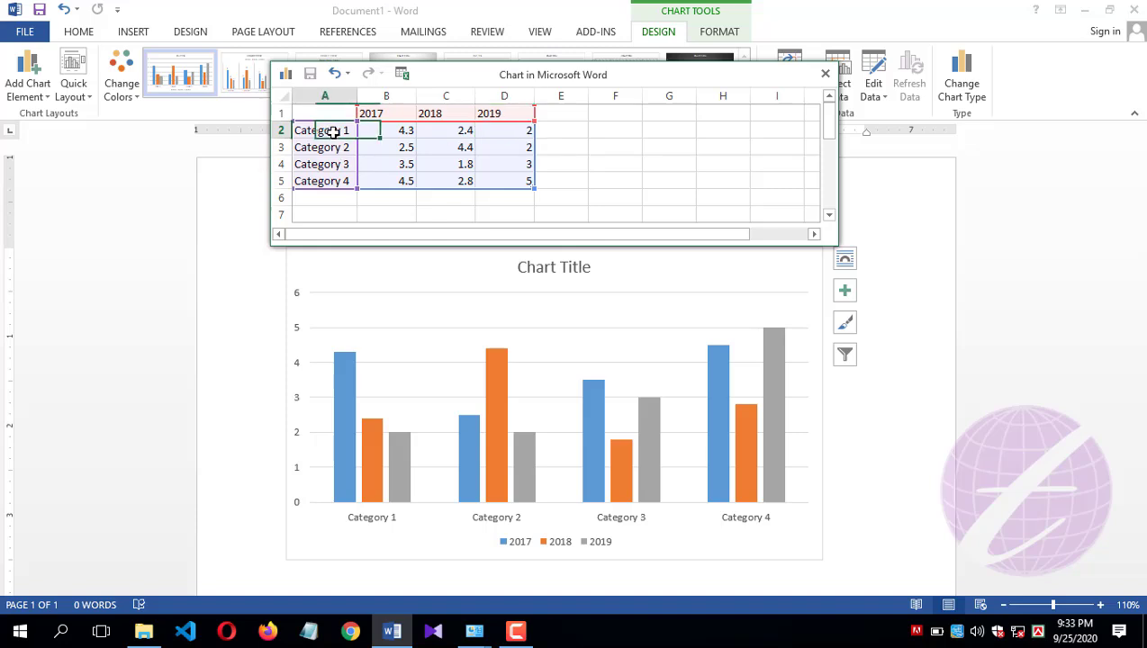
pyautogui.write('Six')
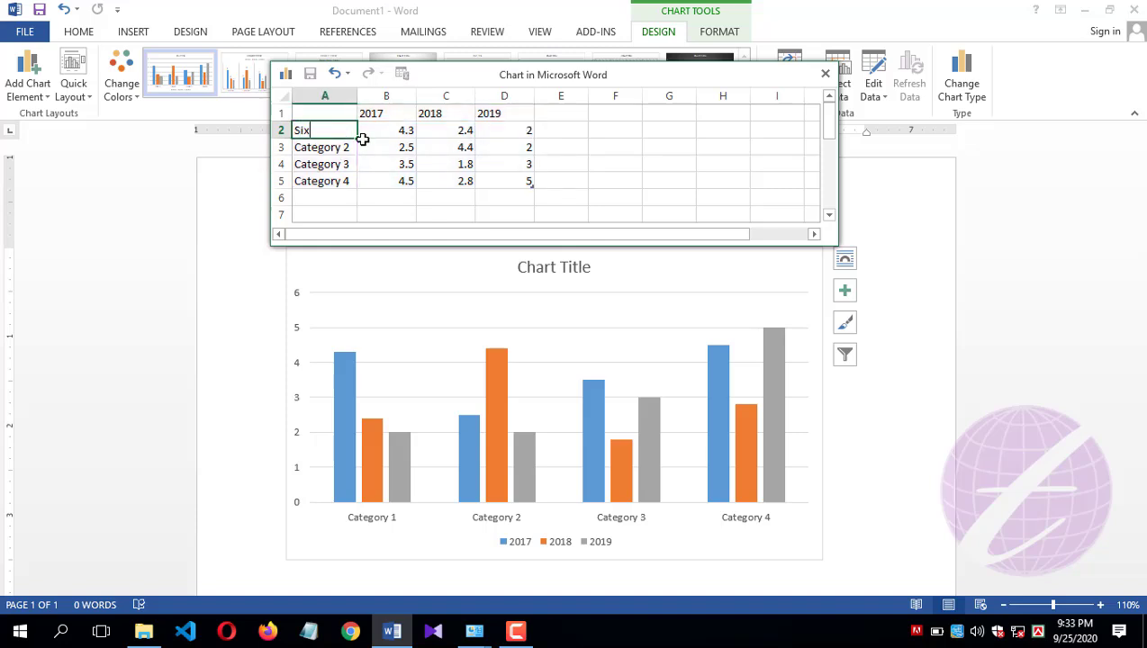
pyautogui.press('Return')
pyautogui.write('S')
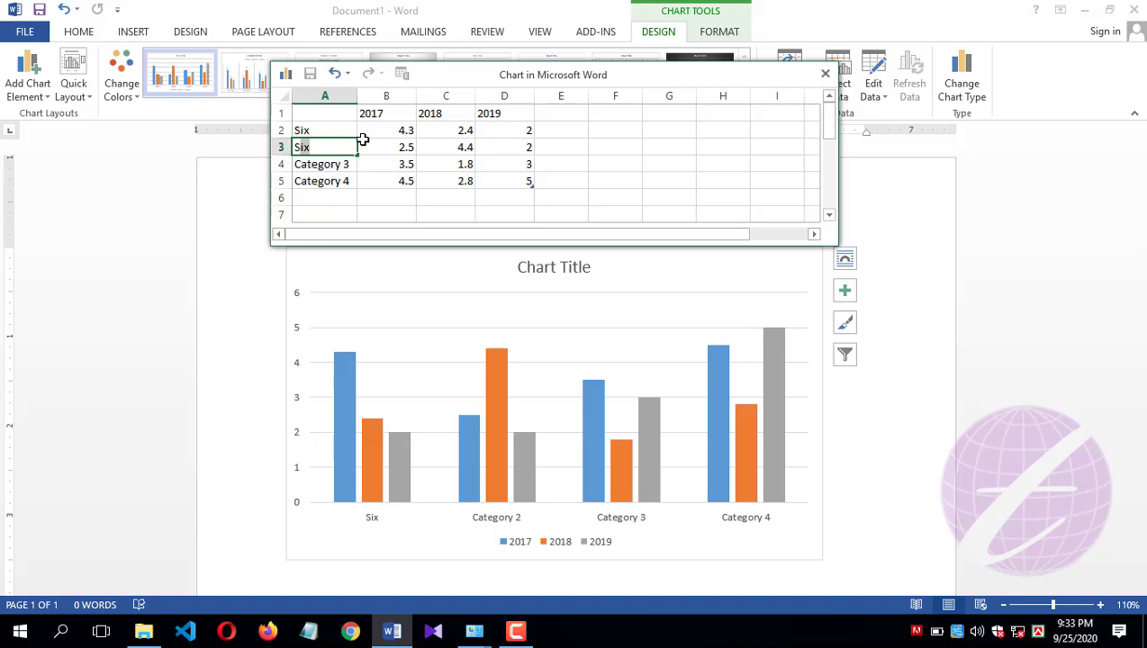
pyautogui.write('even')
pyautogui.press('Return')
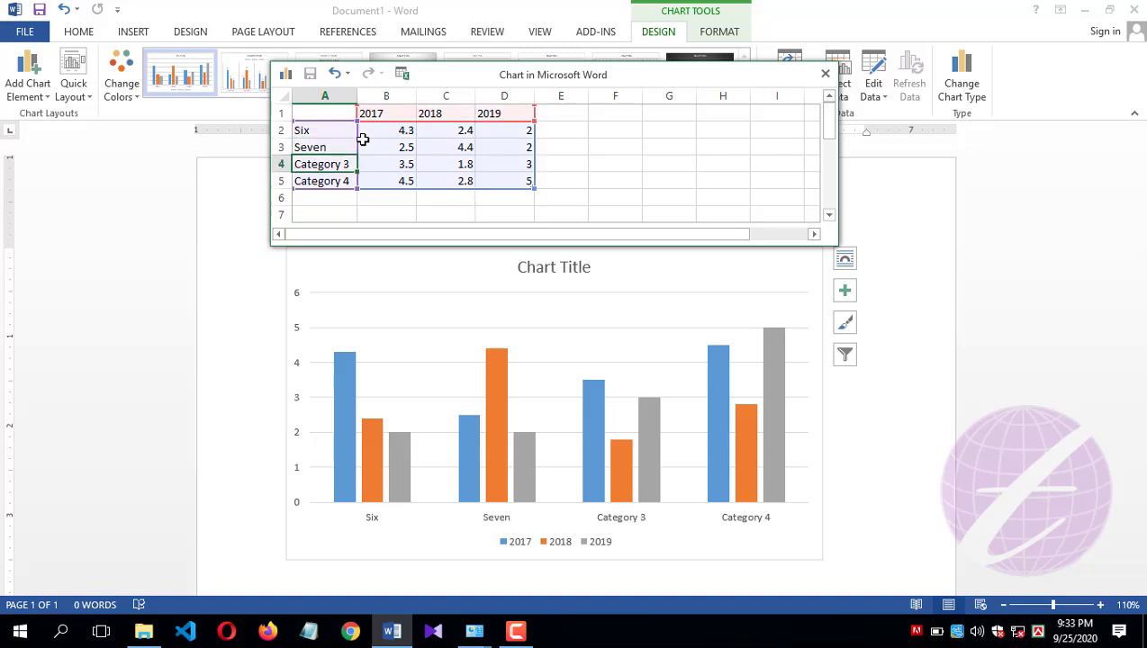
pyautogui.write('Eight')
pyautogui.press('Return')
# Step: Label the fourth category Nine and give Six the values 40, 45 and 50
pyautogui.write('Nin')
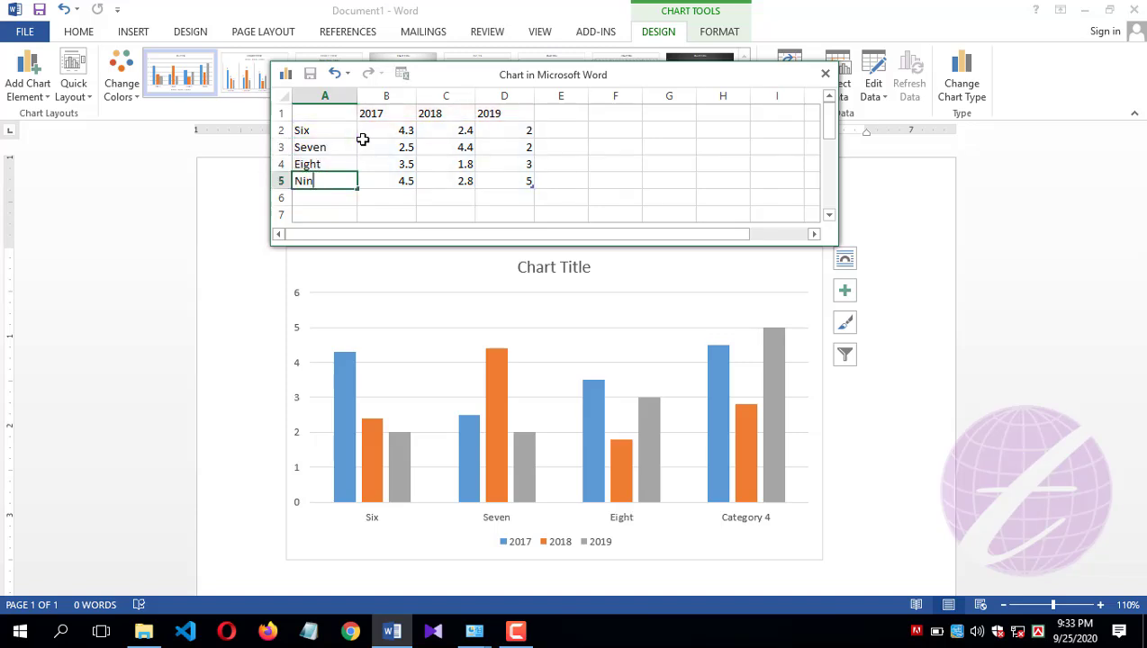
pyautogui.write('e')
pyautogui.click(378, 128)
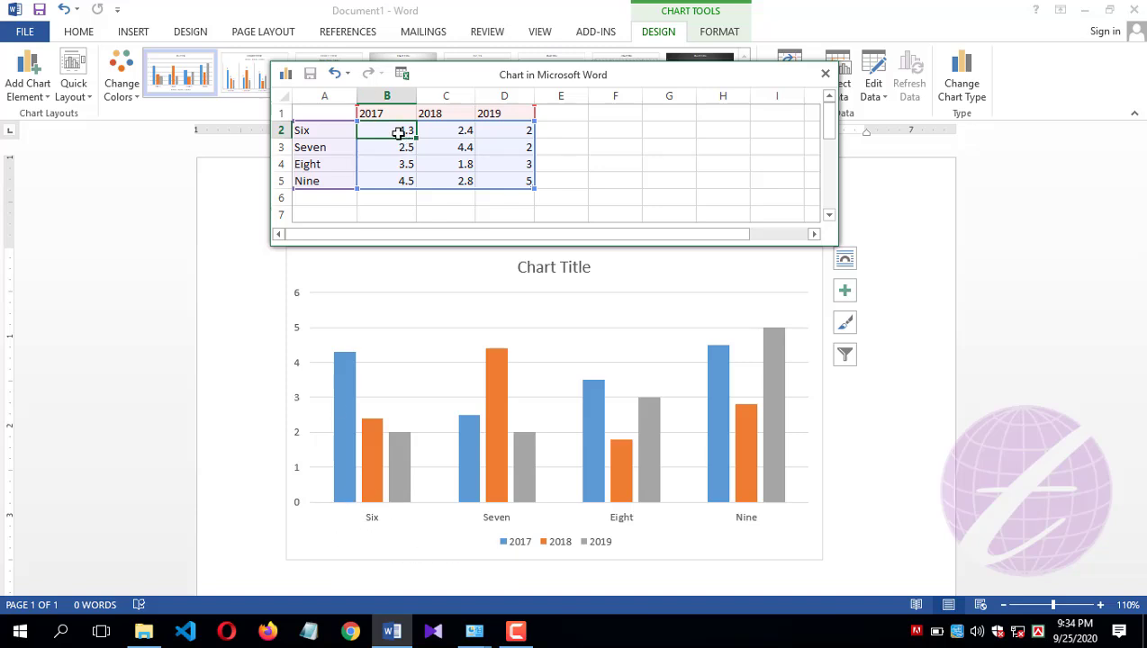
pyautogui.write('40')
pyautogui.press('Tab')
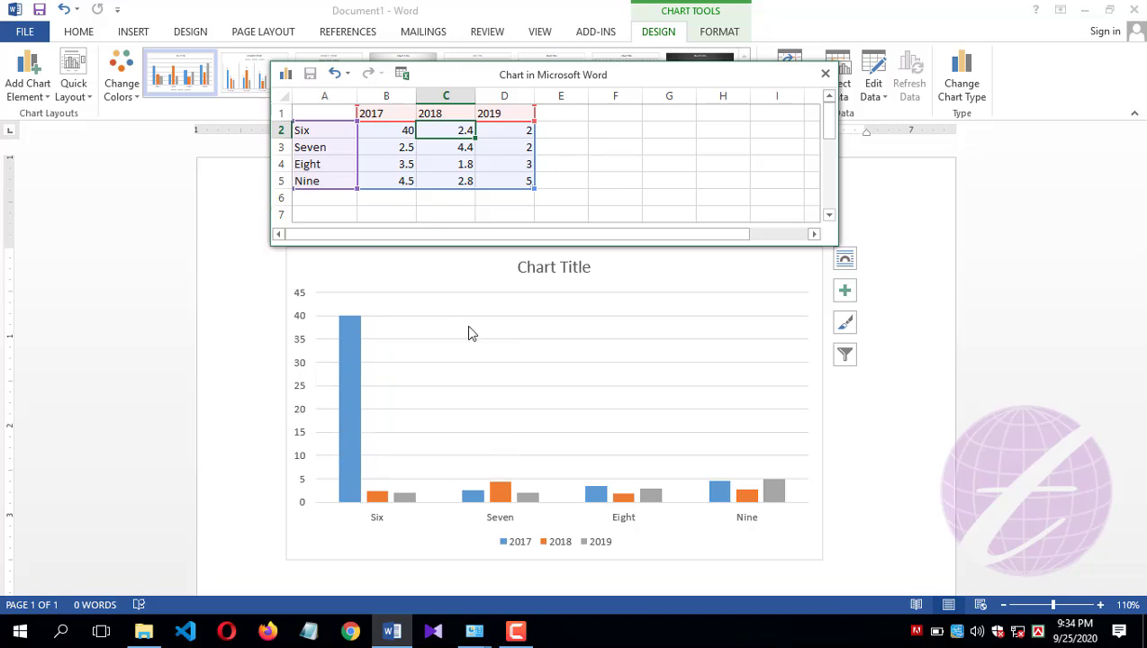
pyautogui.write('45')
pyautogui.press('Tab')
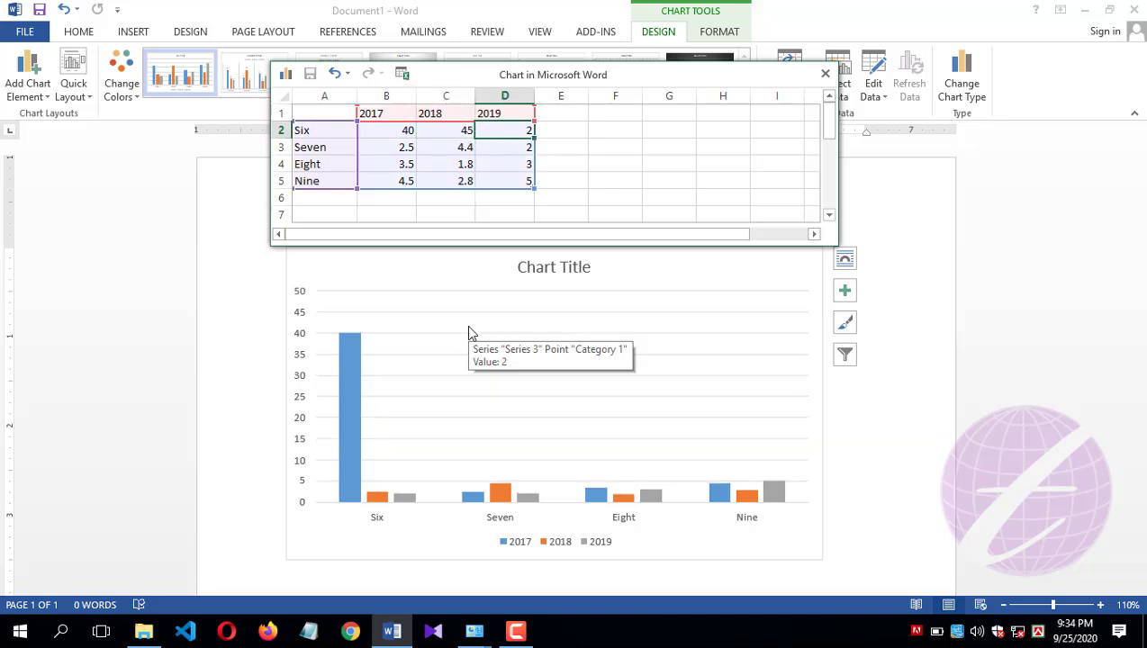
pyautogui.write('50')
pyautogui.press('Return')
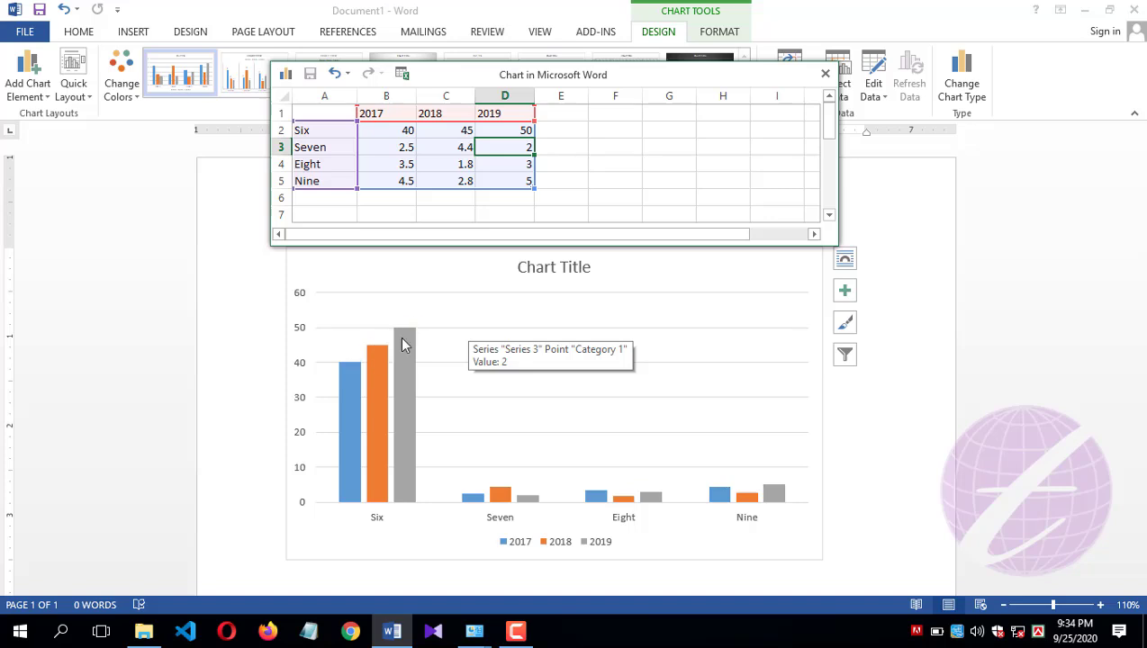
# Step: Give Seven the values 30, 35 and 40 for 2017–2019
pyautogui.click(404, 144)
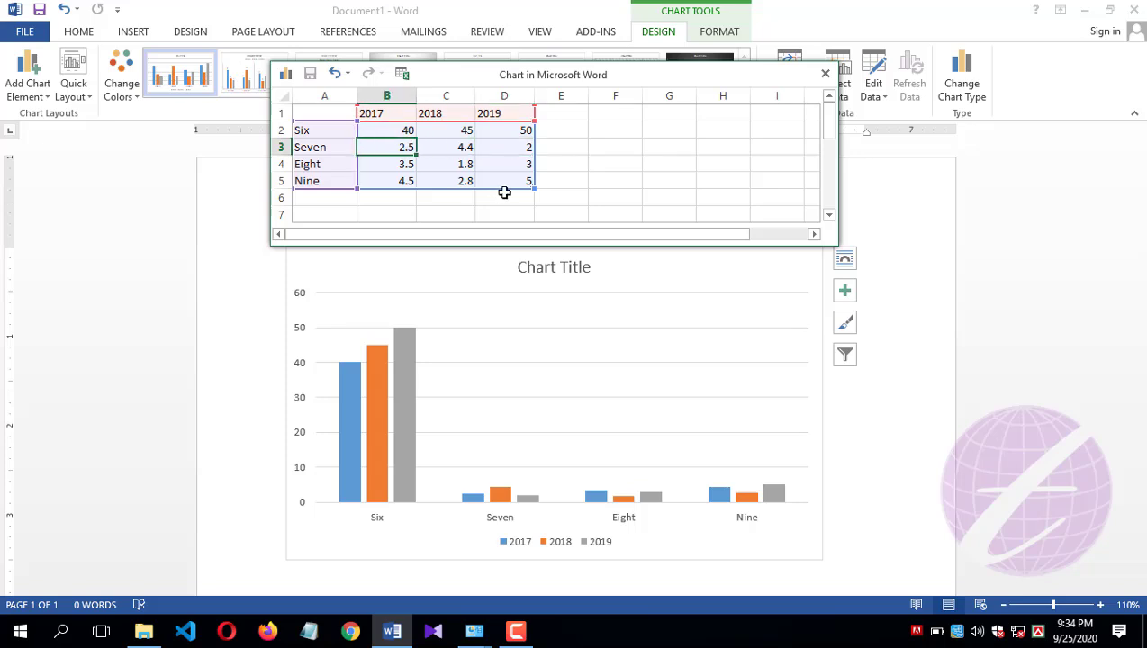
pyautogui.write('30')
pyautogui.press('Tab')
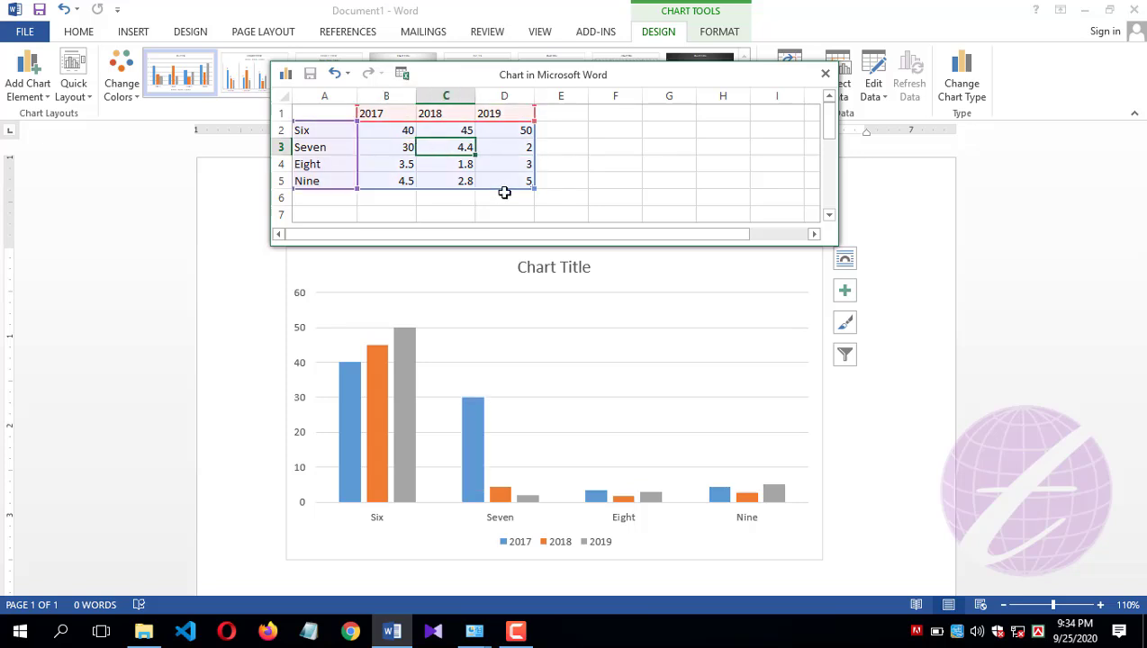
pyautogui.write('35')
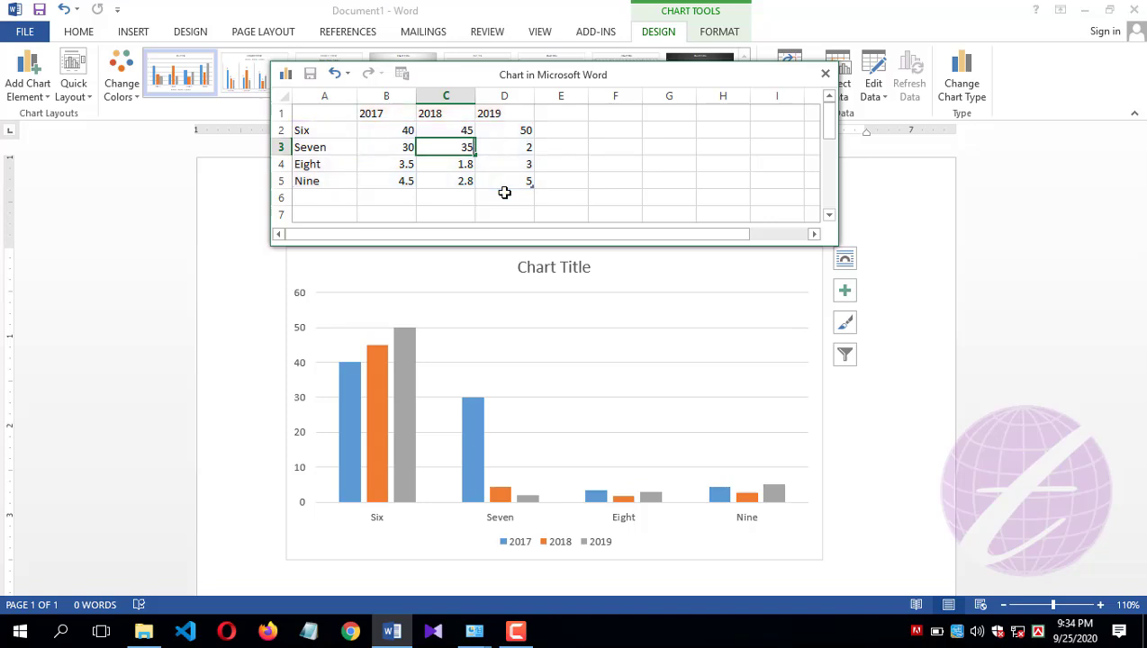
pyautogui.press('Tab')
pyautogui.write('40')
pyautogui.press('Return')
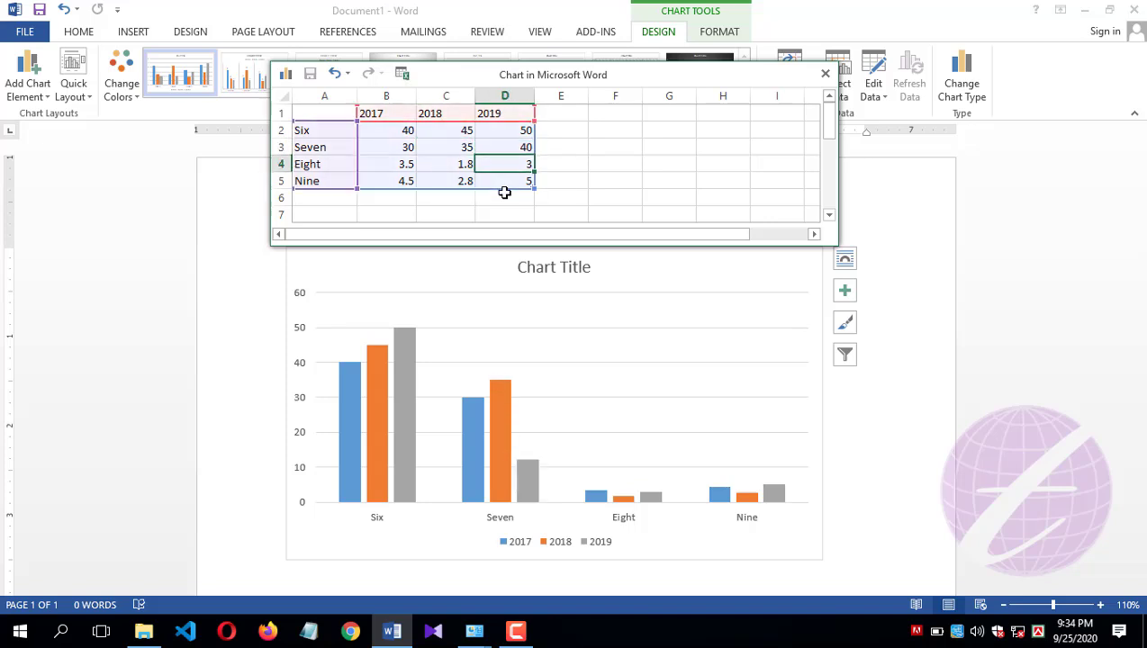
# Step: Give Eight the values 25, 30 and 35 for 2017–2019
pyautogui.click(410, 163)
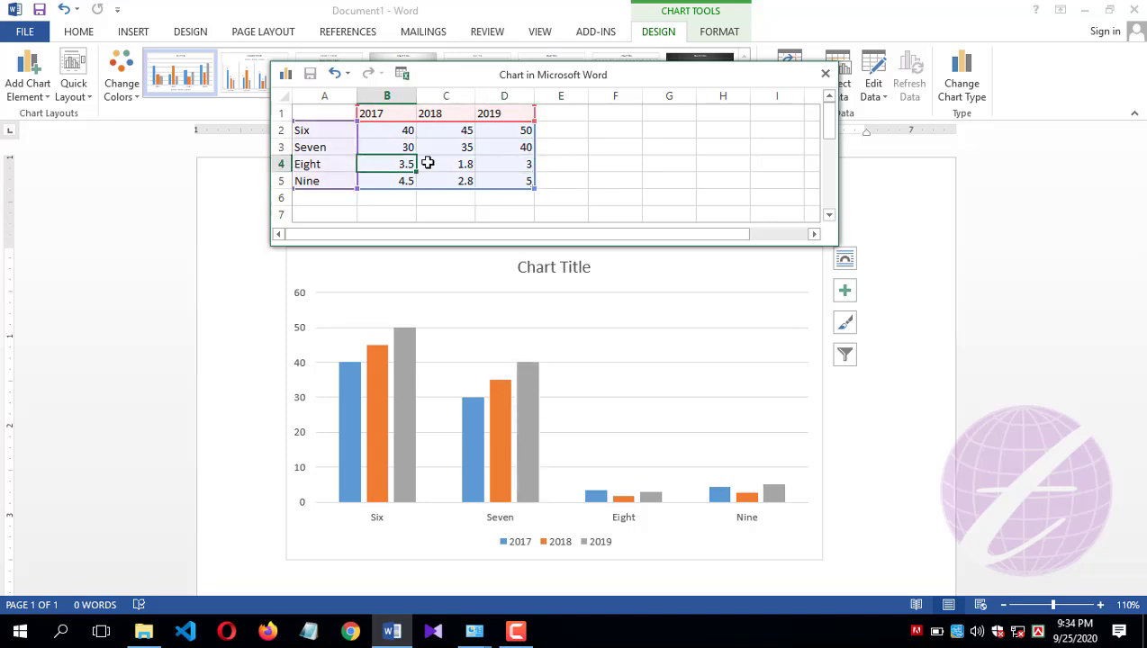
pyautogui.write('25')
pyautogui.press('Tab')
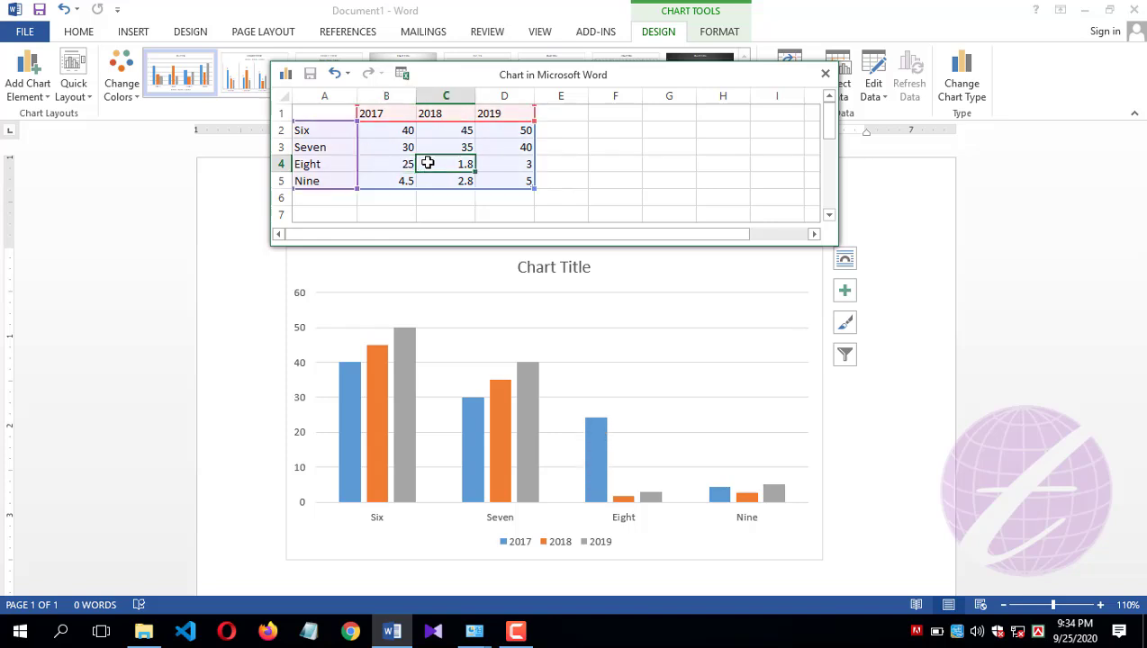
pyautogui.write('30')
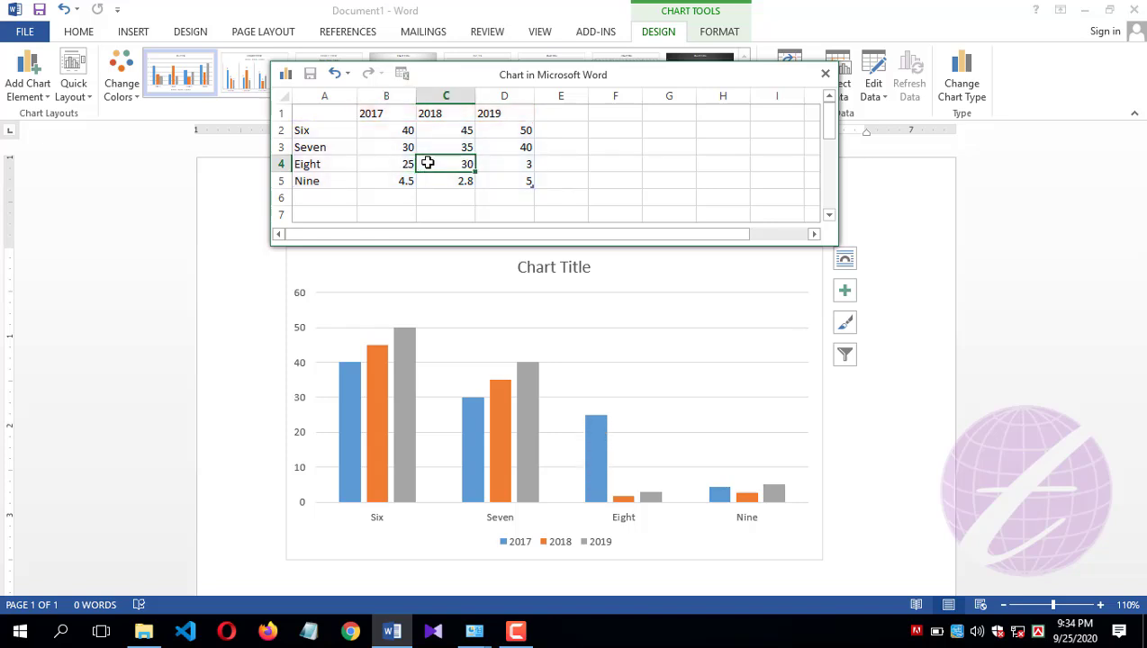
pyautogui.press('Tab')
pyautogui.write('5')
pyautogui.press('Return')
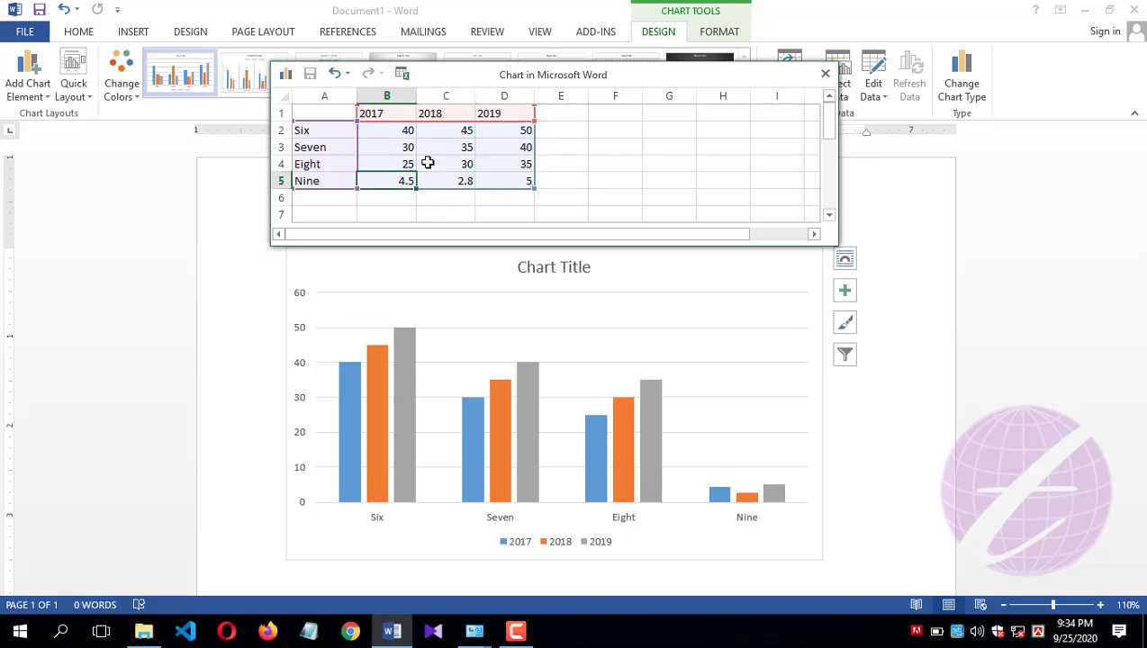
# Step: Give Nine the values 15, 20 and 25 for 2017–2019
pyautogui.write('15')
pyautogui.press('Tab')
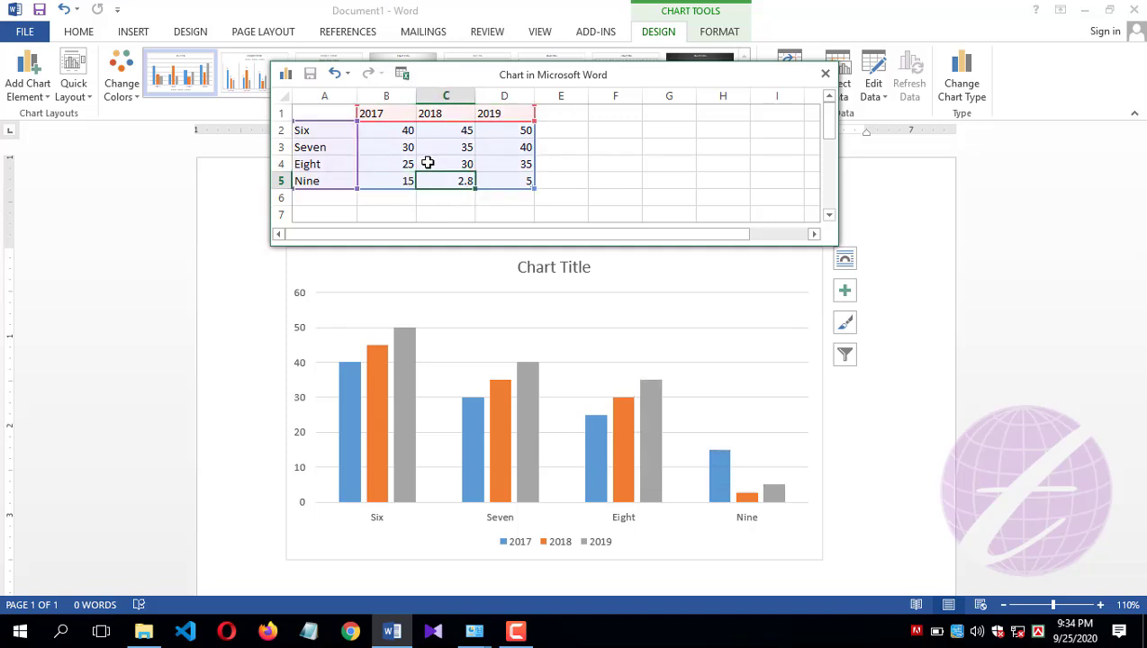
pyautogui.write('20')
pyautogui.press('Tab')
pyautogui.write('25')
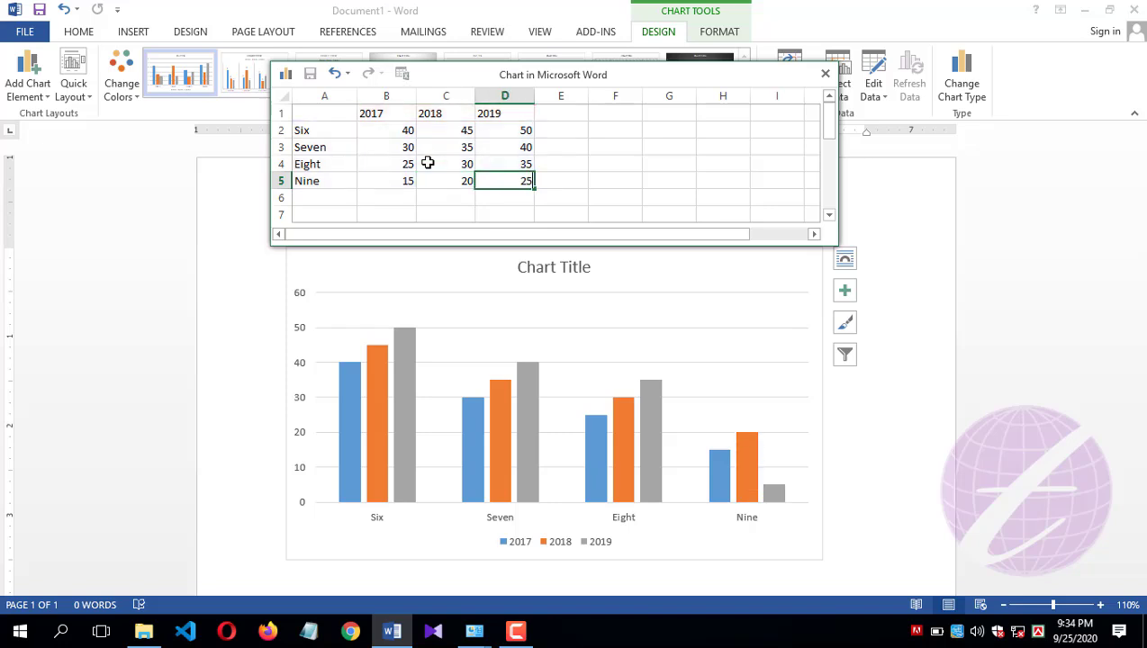
pyautogui.press('Return')
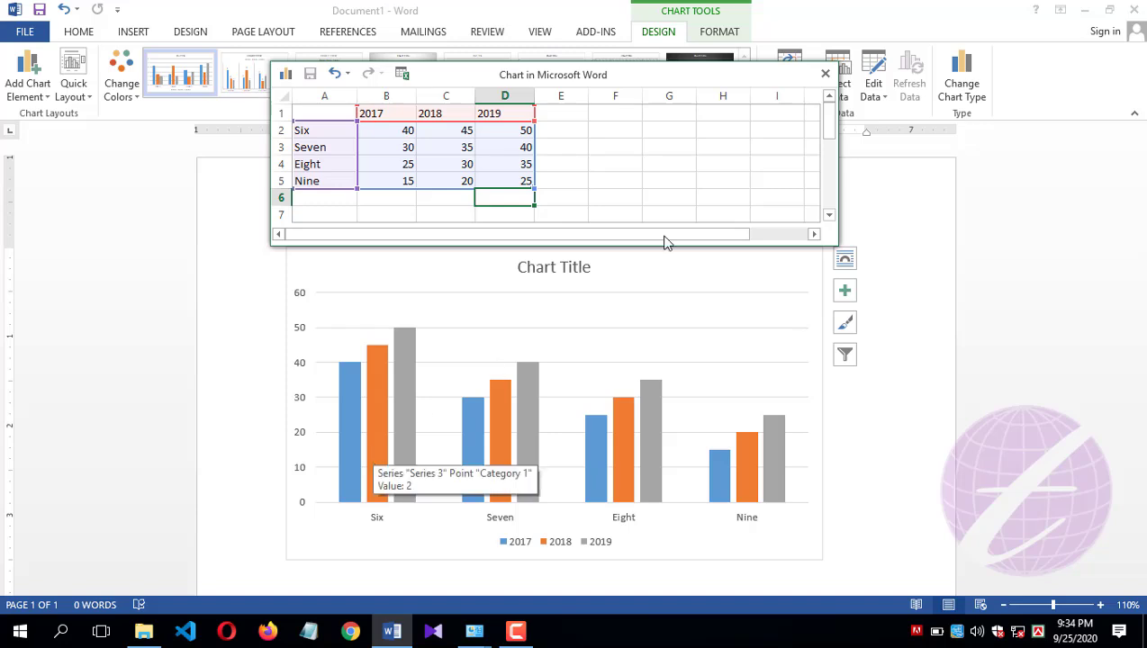
# Step: Close the data sheet, then reopen it through the chart's Edit Data command
pyautogui.click(824, 73)
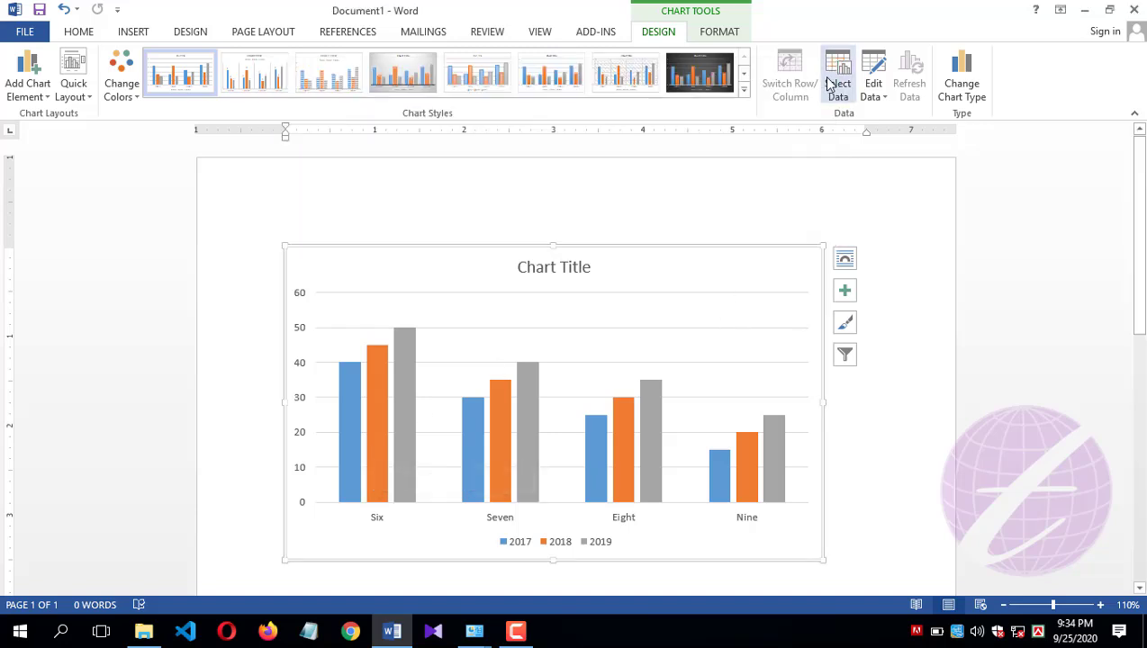
pyautogui.click(850, 468)
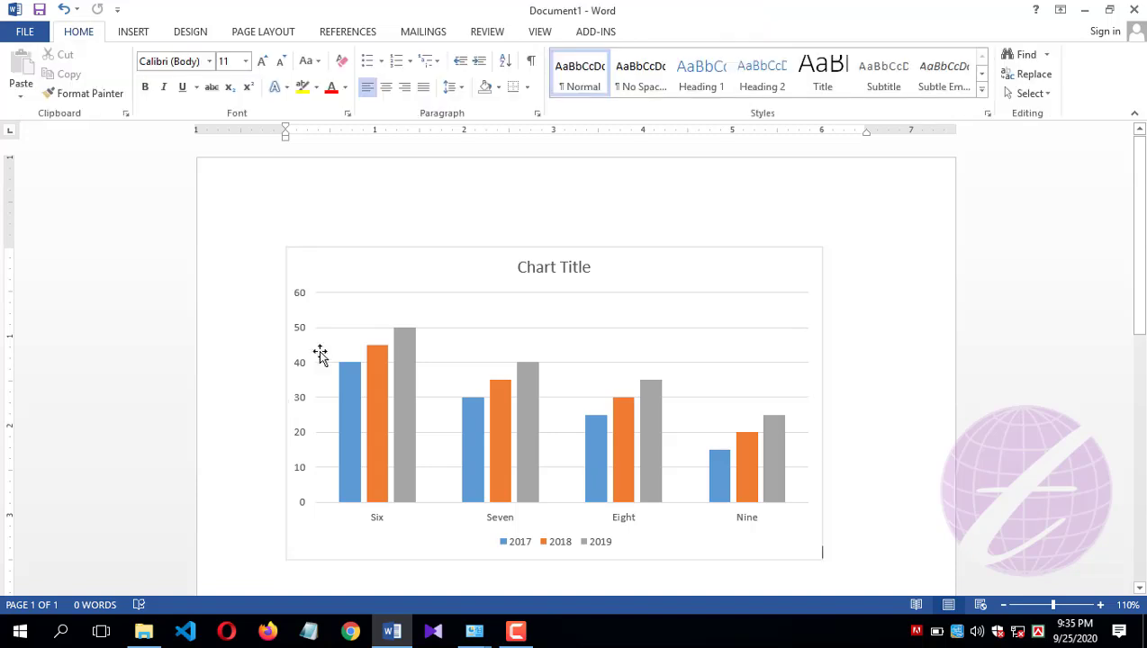
pyautogui.click(443, 272)
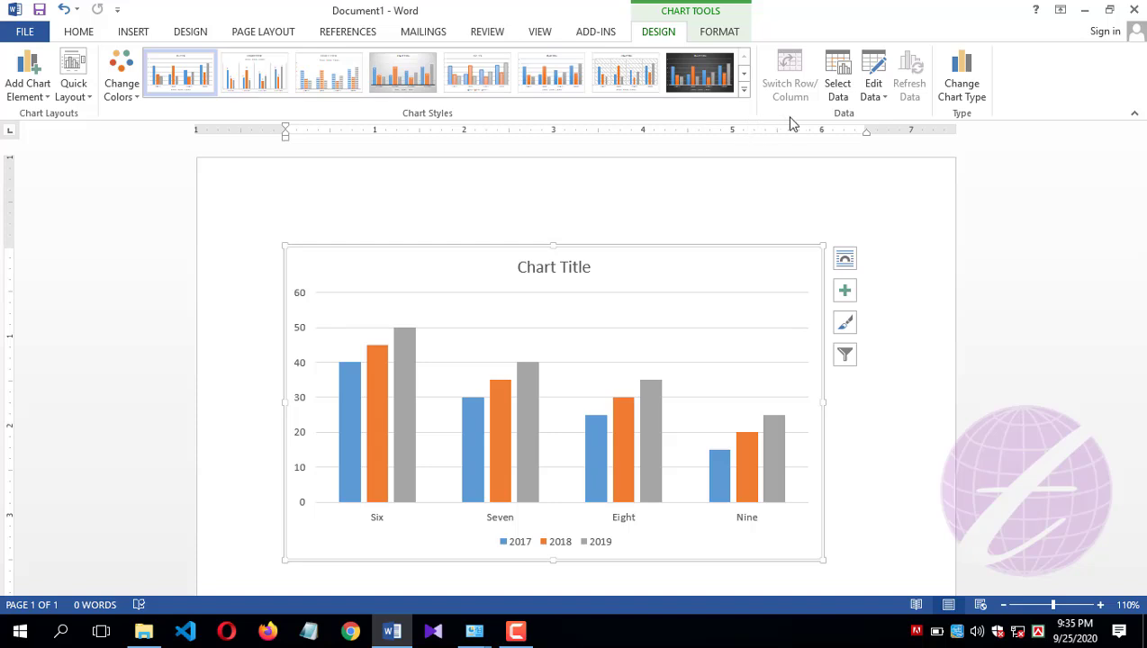
pyautogui.click(880, 97)
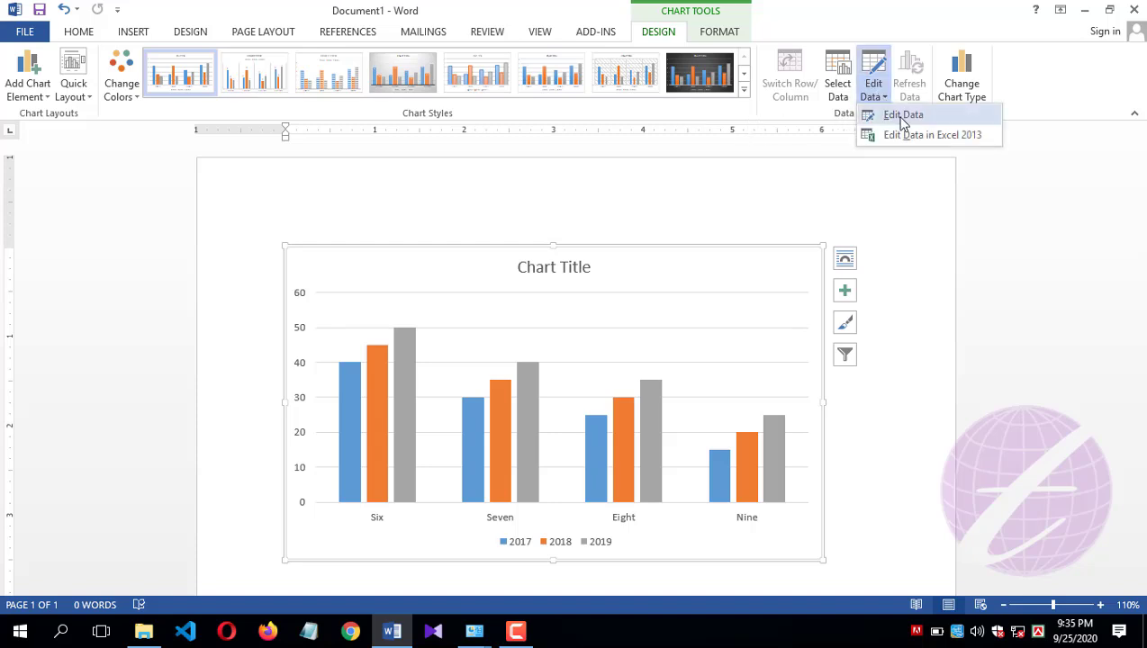
pyautogui.click(900, 114)
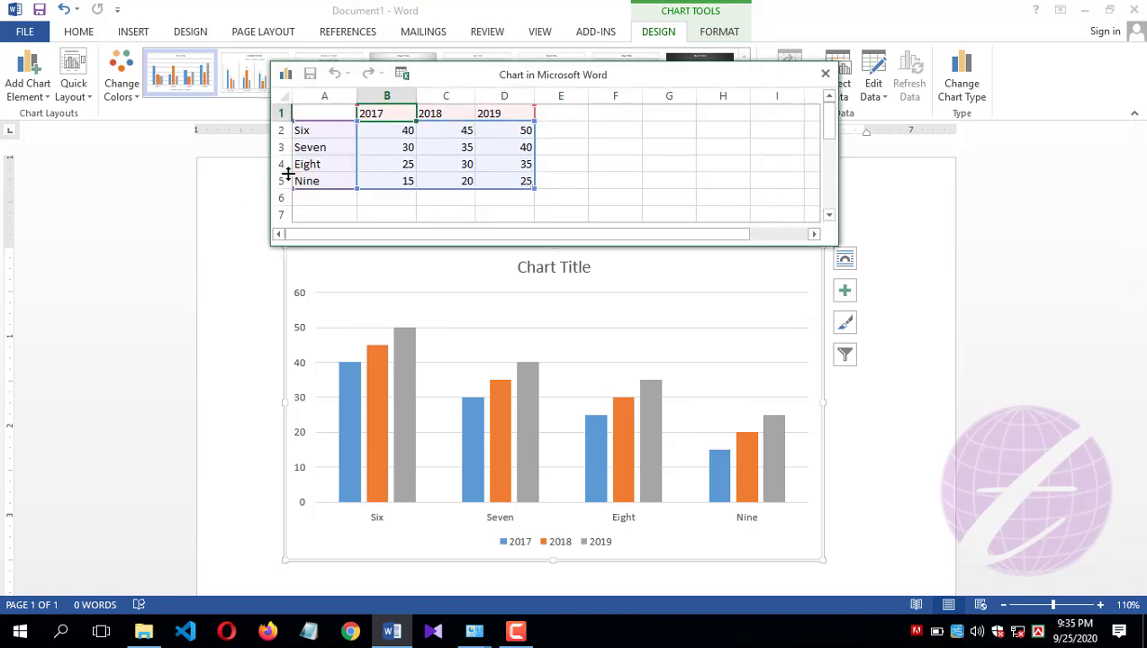
# Step: Add a 2020 series heading in cell E1
pyautogui.click(502, 114)
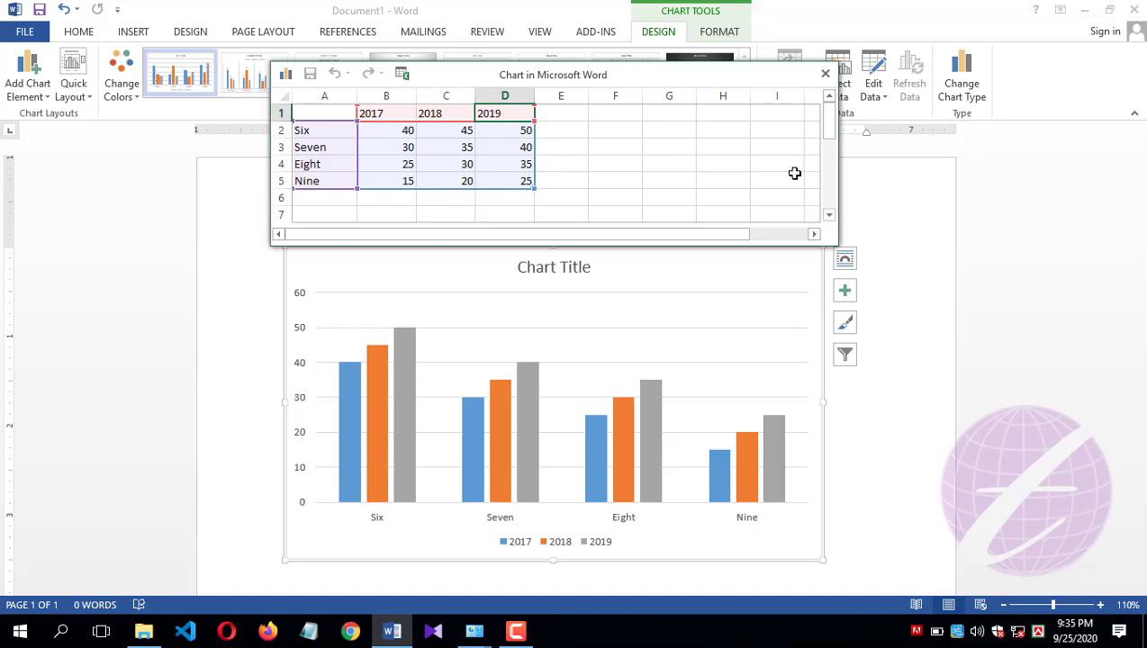
pyautogui.press('Right')
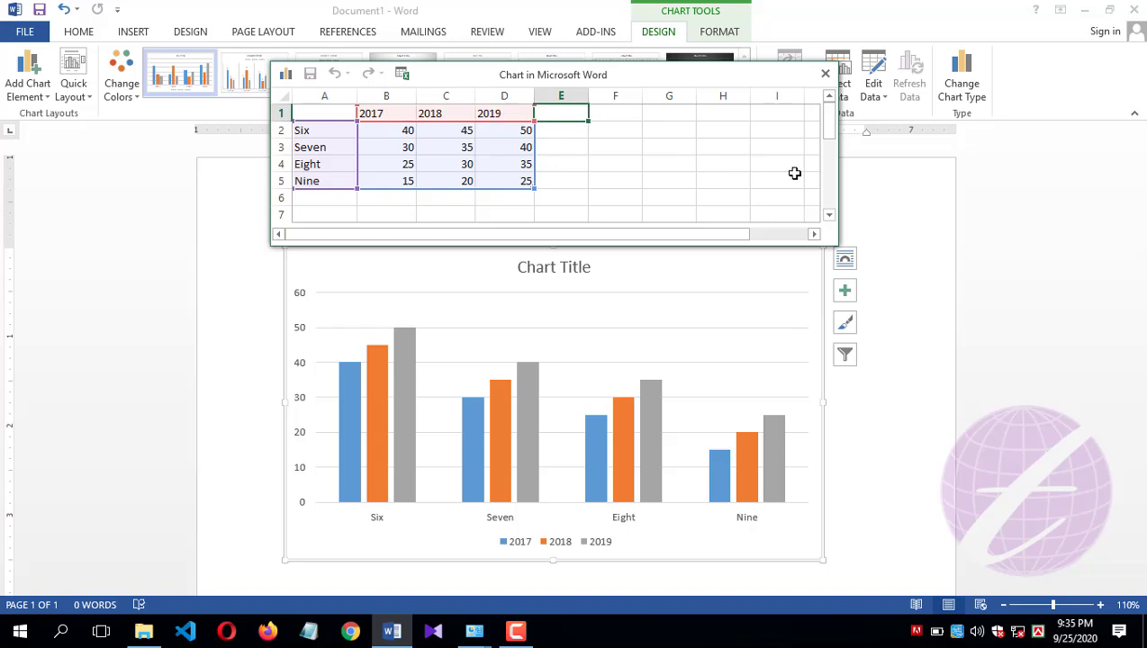
pyautogui.write('2020')
pyautogui.press('Return')
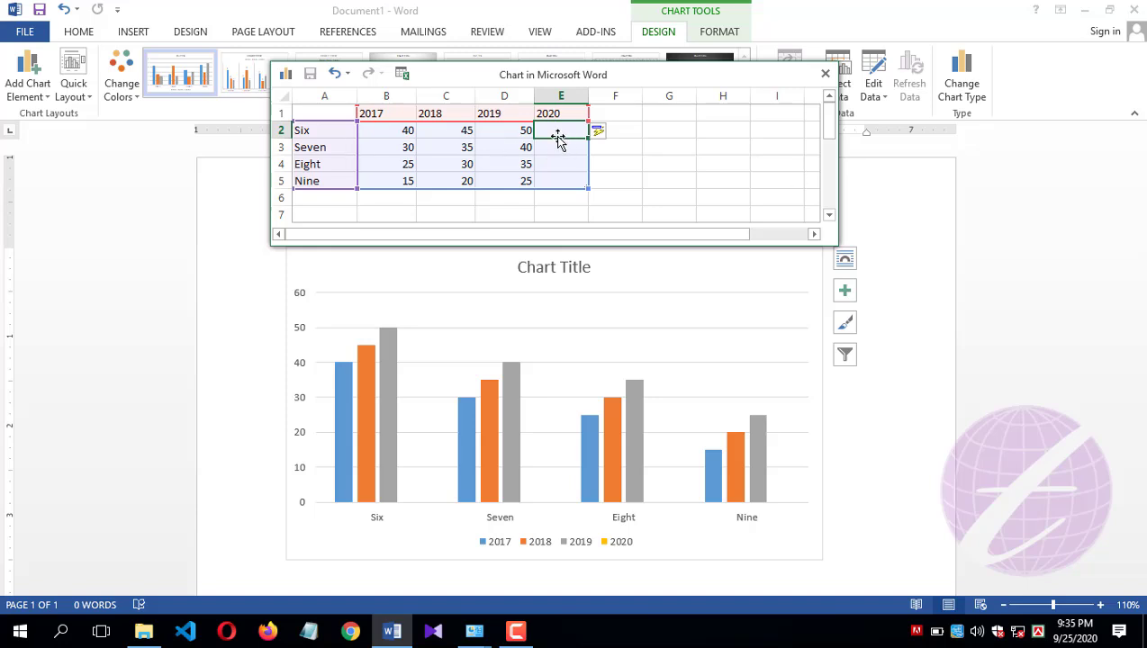
# Step: Enter 2020 values 55, 45, 40 and 30 for Six through Nine
pyautogui.write('55')
pyautogui.press('Return')
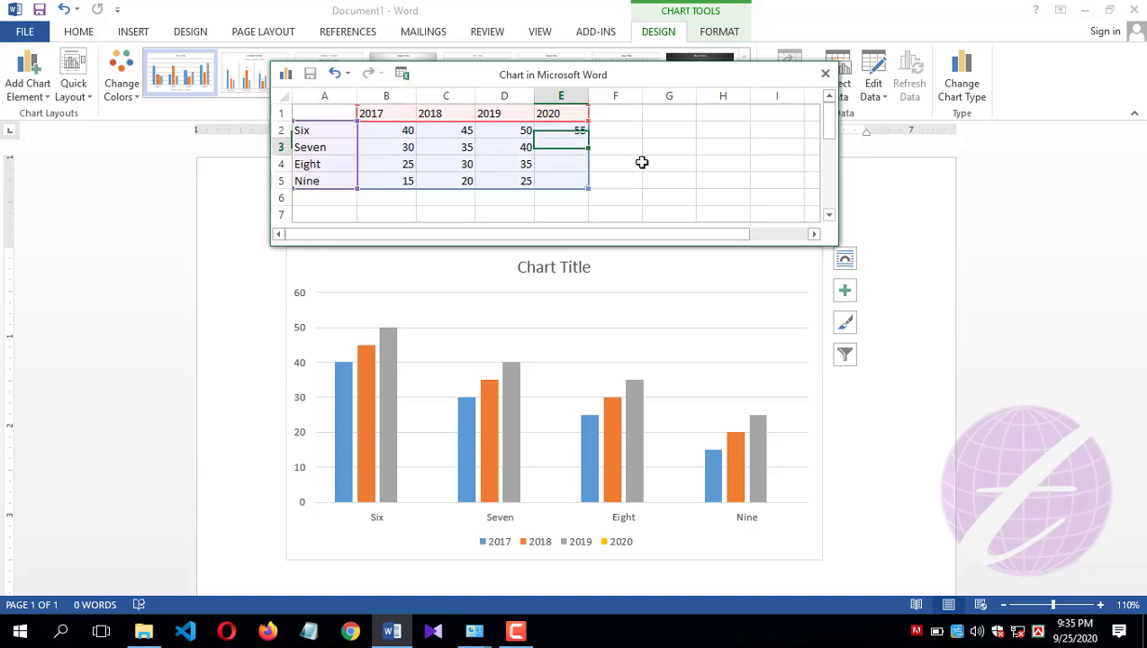
pyautogui.write('45')
pyautogui.press('Return')
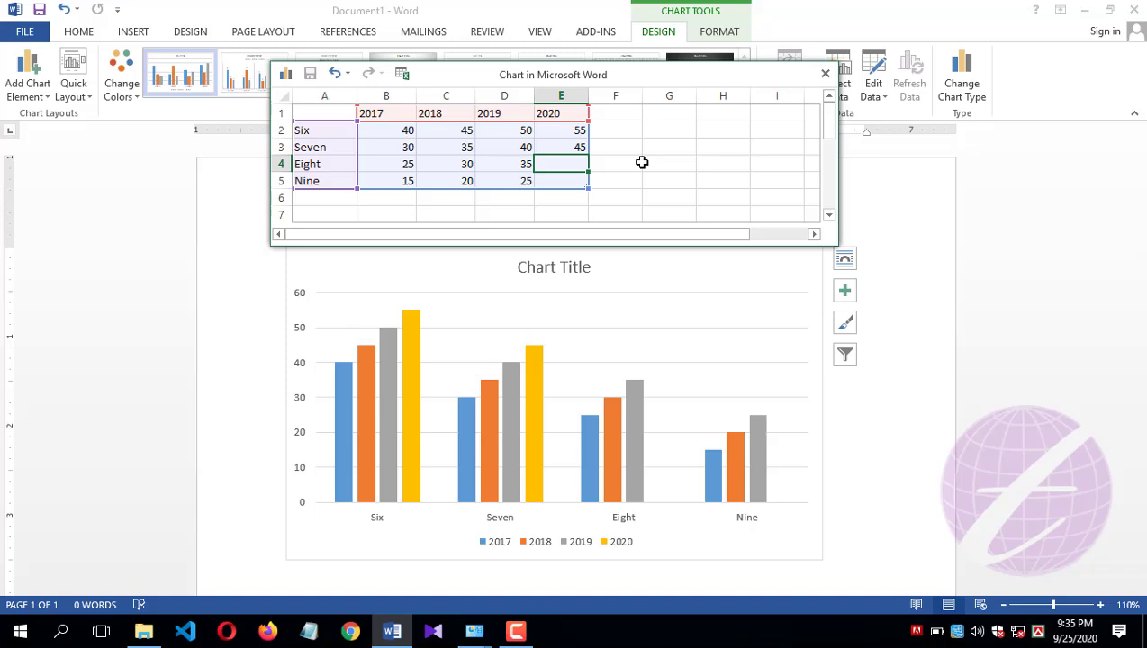
pyautogui.write('40')
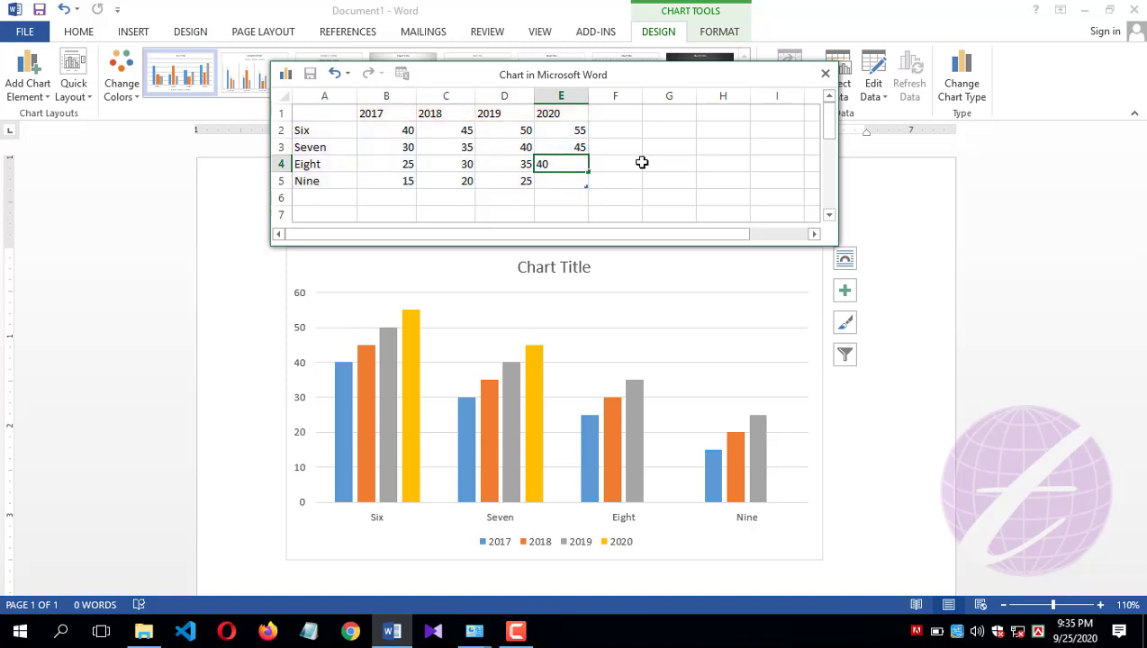
pyautogui.press('Return')
pyautogui.write('30')
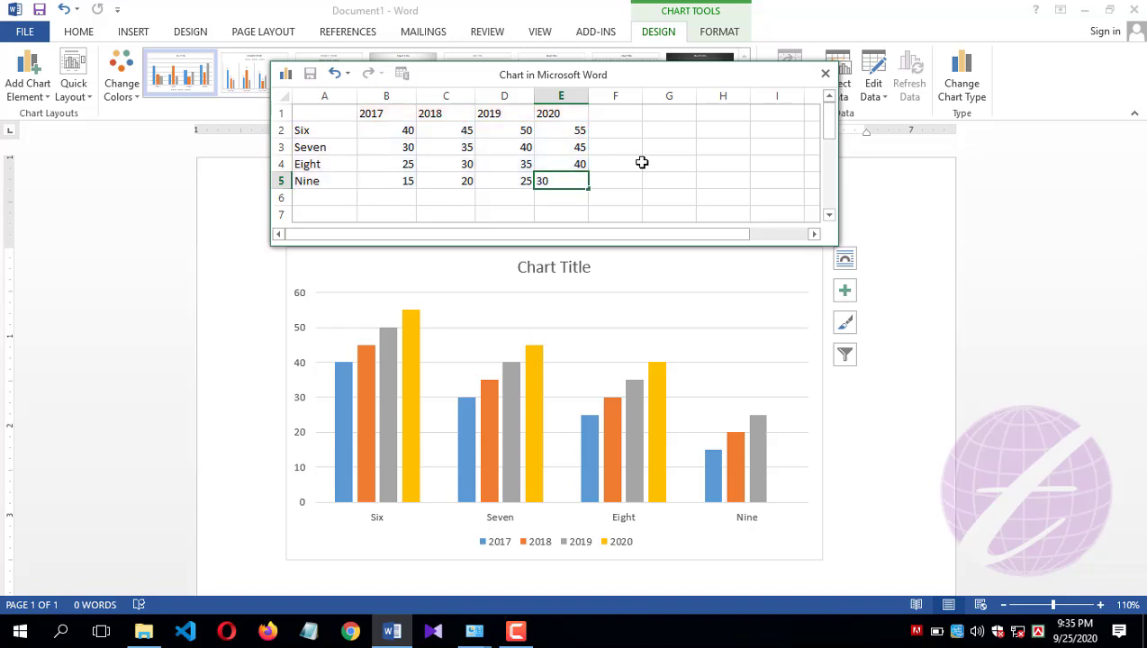
pyautogui.press('Return')
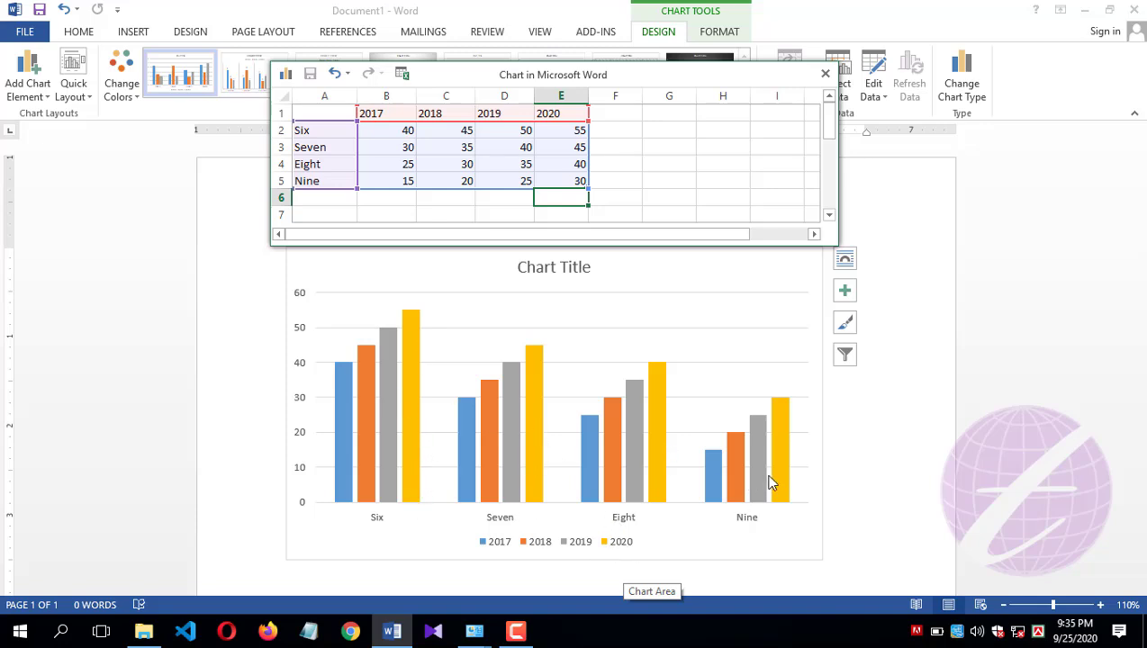
pyautogui.click(323, 198)
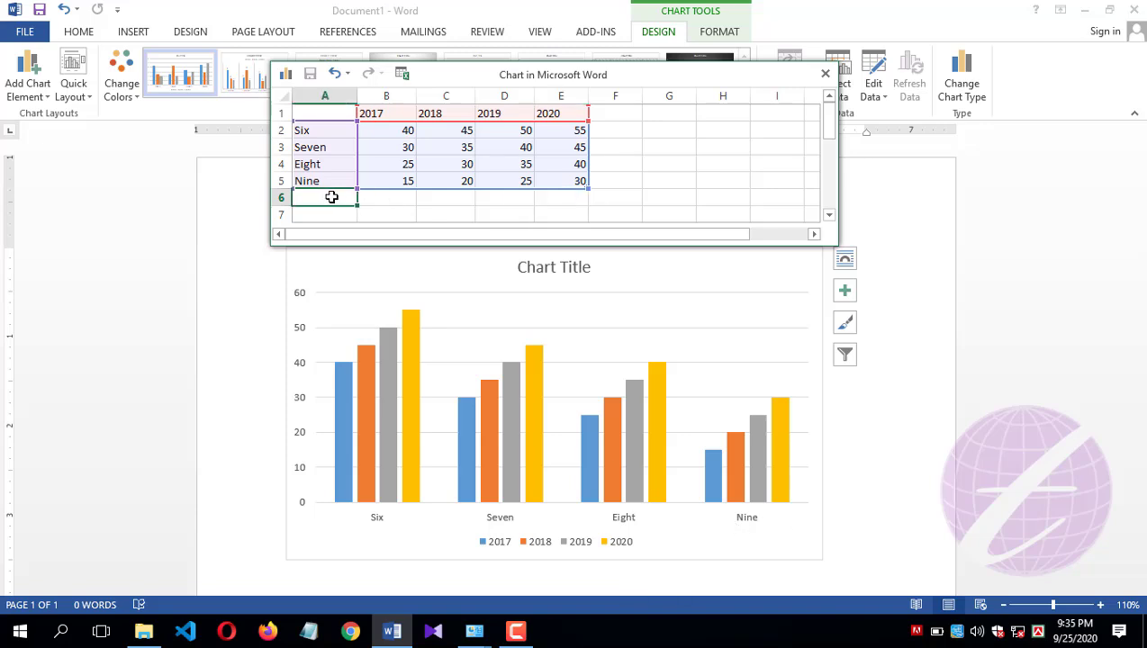
# Step: Add a new category labelled Ten in cell A6
pyautogui.write('Te')
pyautogui.press('Tab')
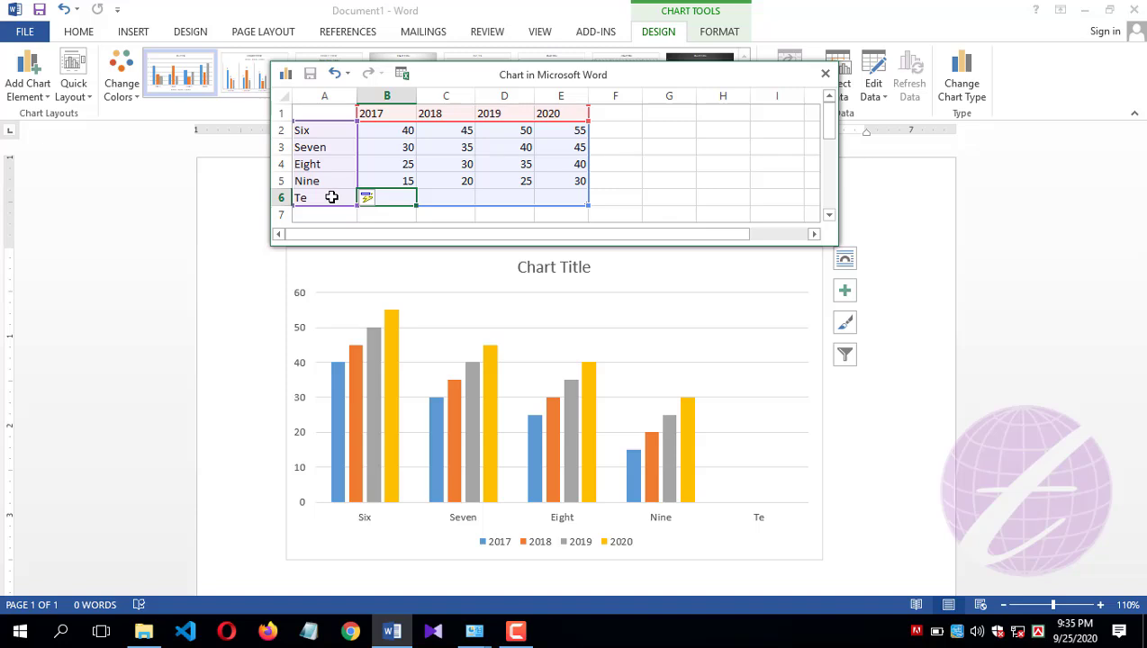
pyautogui.click(331, 197)
pyautogui.write('Ten')
pyautogui.press('Tab')
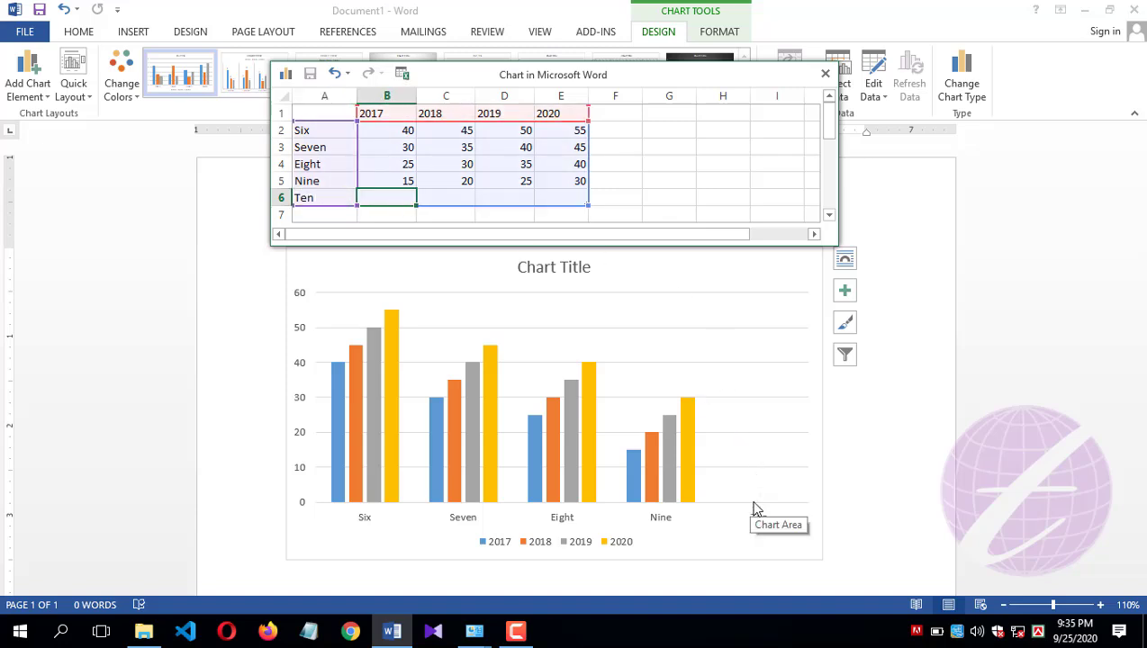
# Step: Give Ten the values 10, 15, 20 and 25 for 2017–2020
pyautogui.write('10')
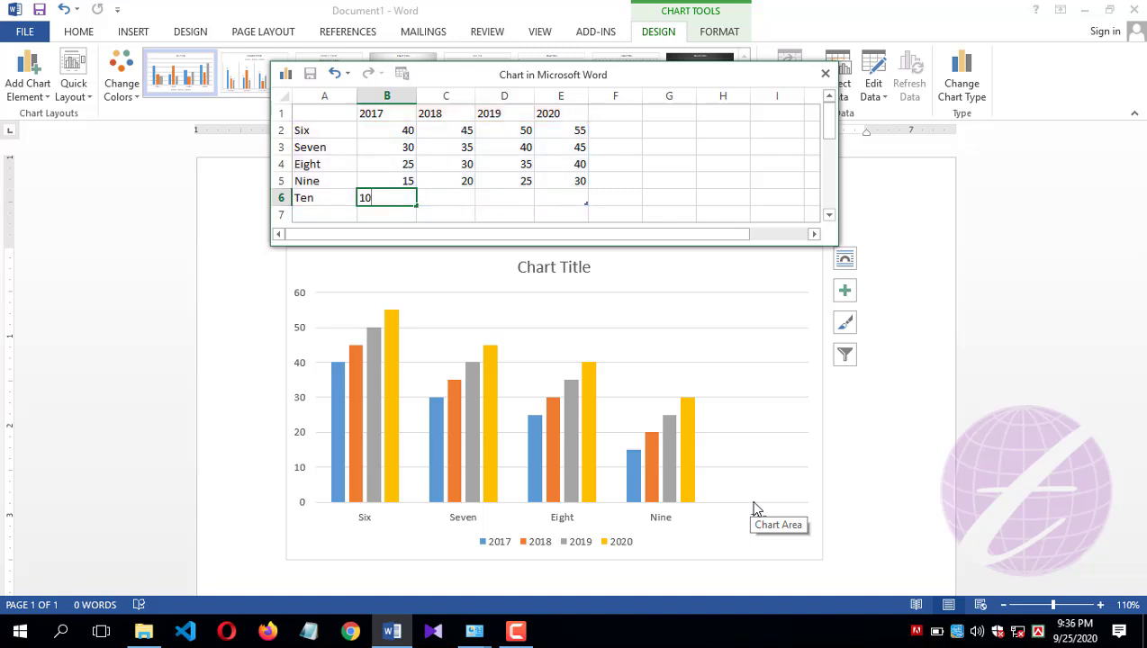
pyautogui.press('Tab')
pyautogui.write('15')
pyautogui.press('Tab')
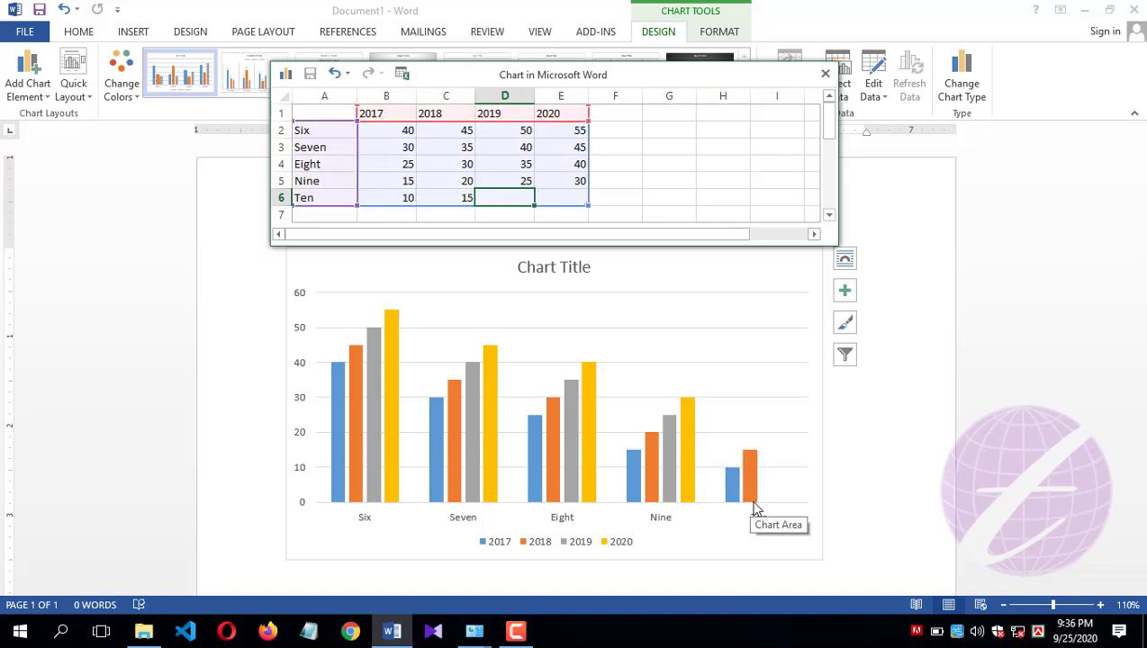
pyautogui.write('20')
pyautogui.press('Tab')
pyautogui.write('25')
pyautogui.press('Return')
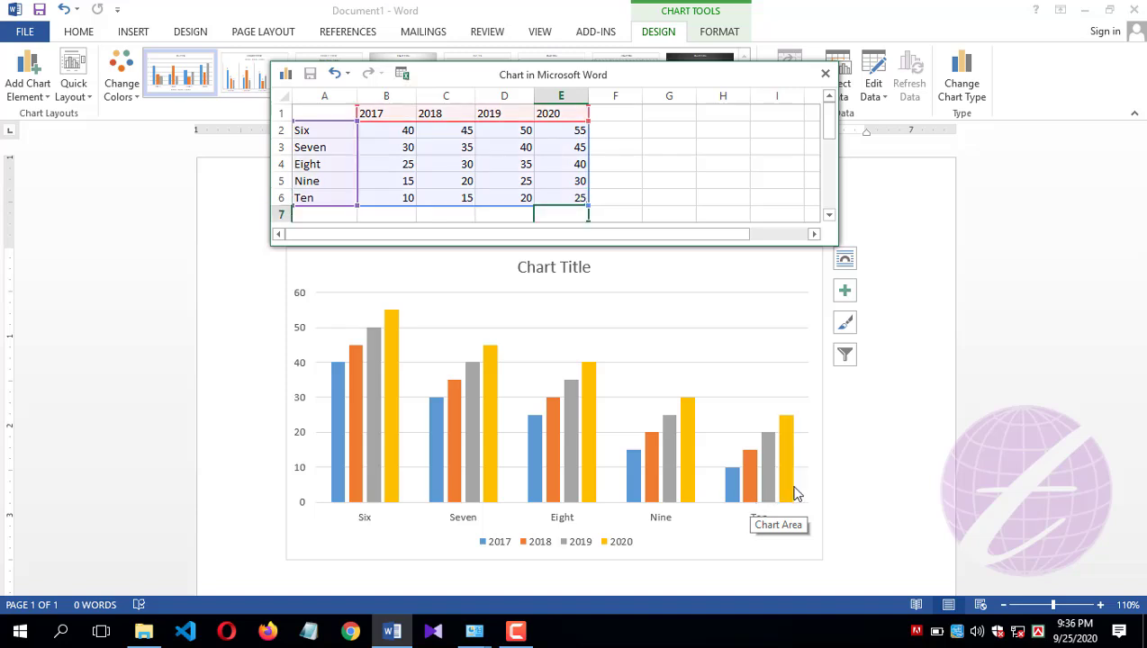
# Step: Close the data sheet and apply chart Style 2, which shows values above each column
pyautogui.click(824, 72)
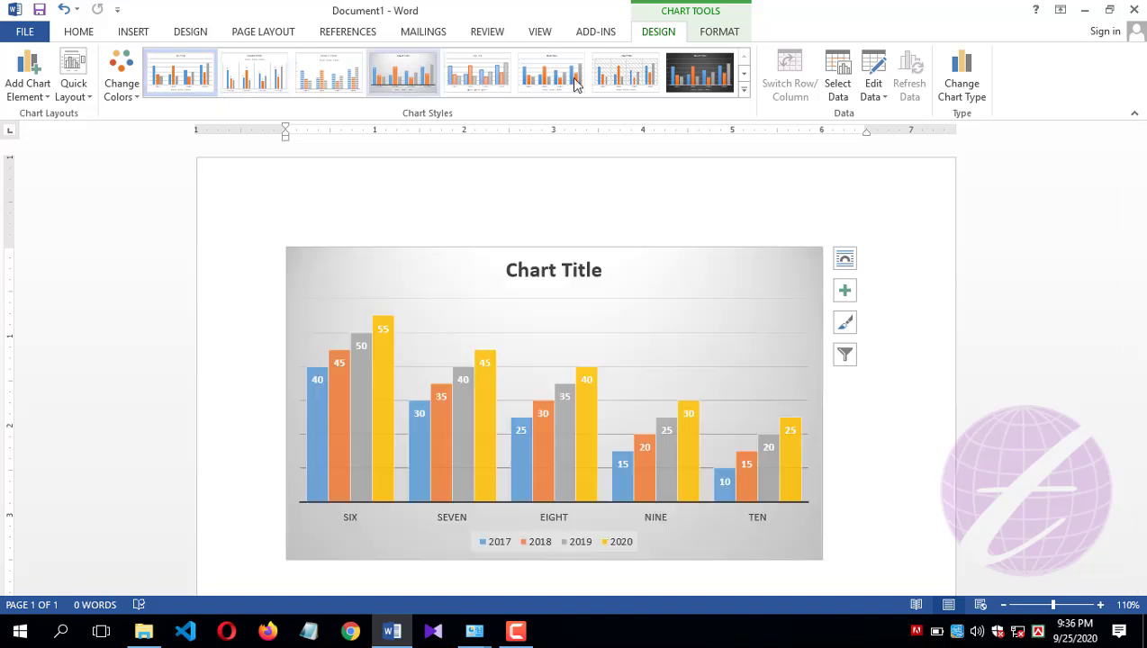
pyautogui.click(250, 81)
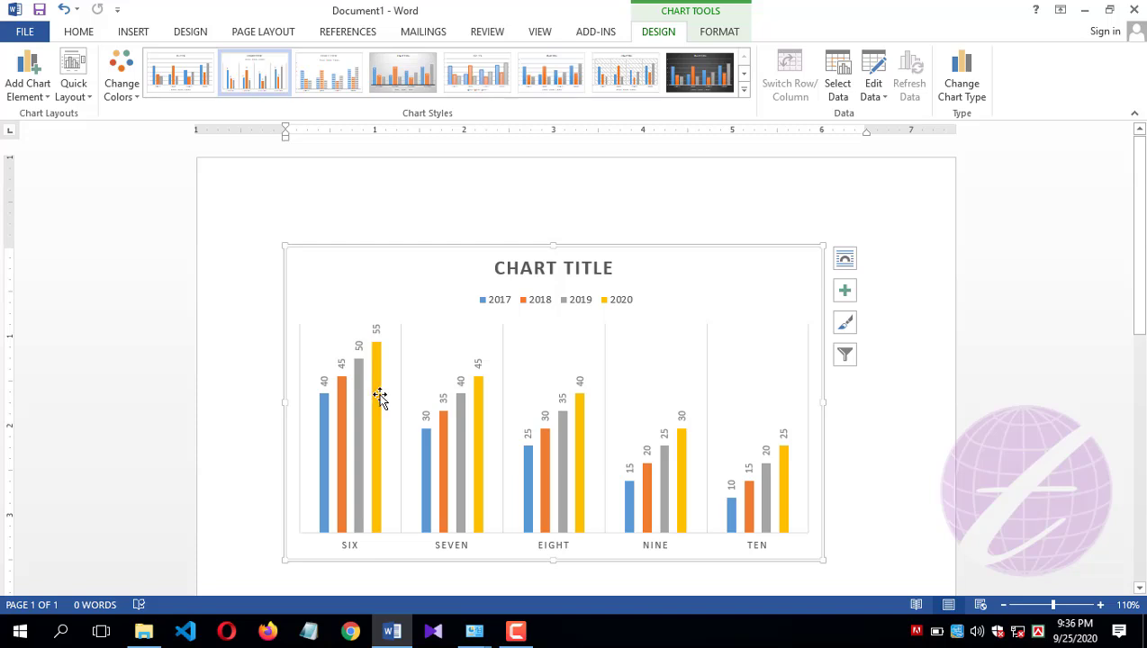
pyautogui.moveTo(376, 400)
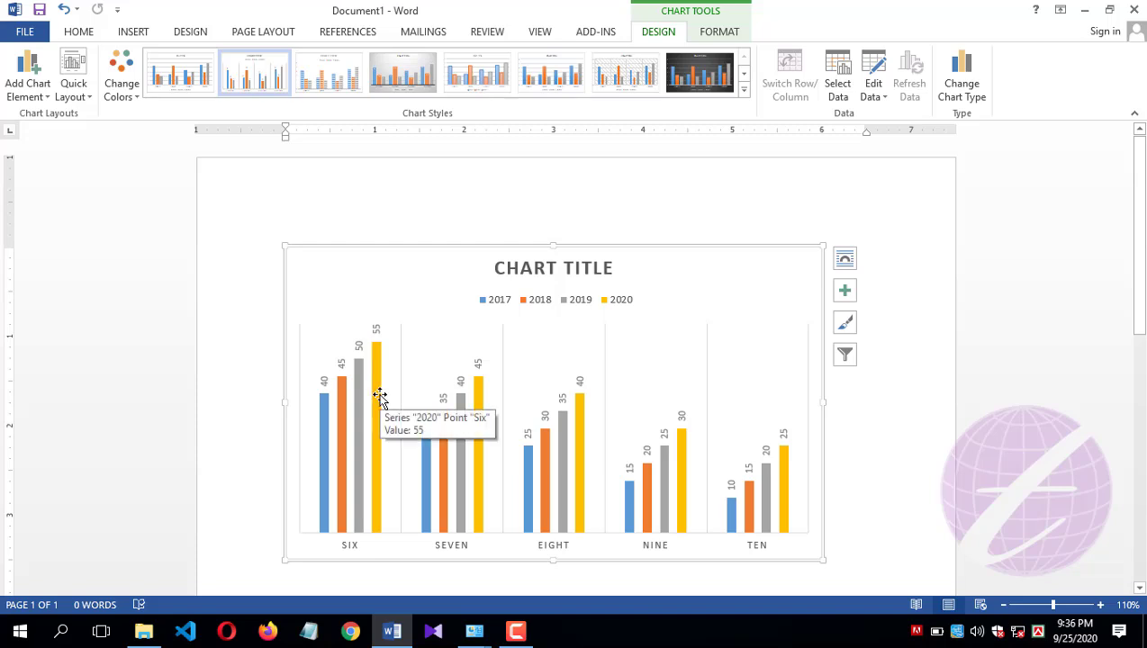
pyautogui.click(73, 94)
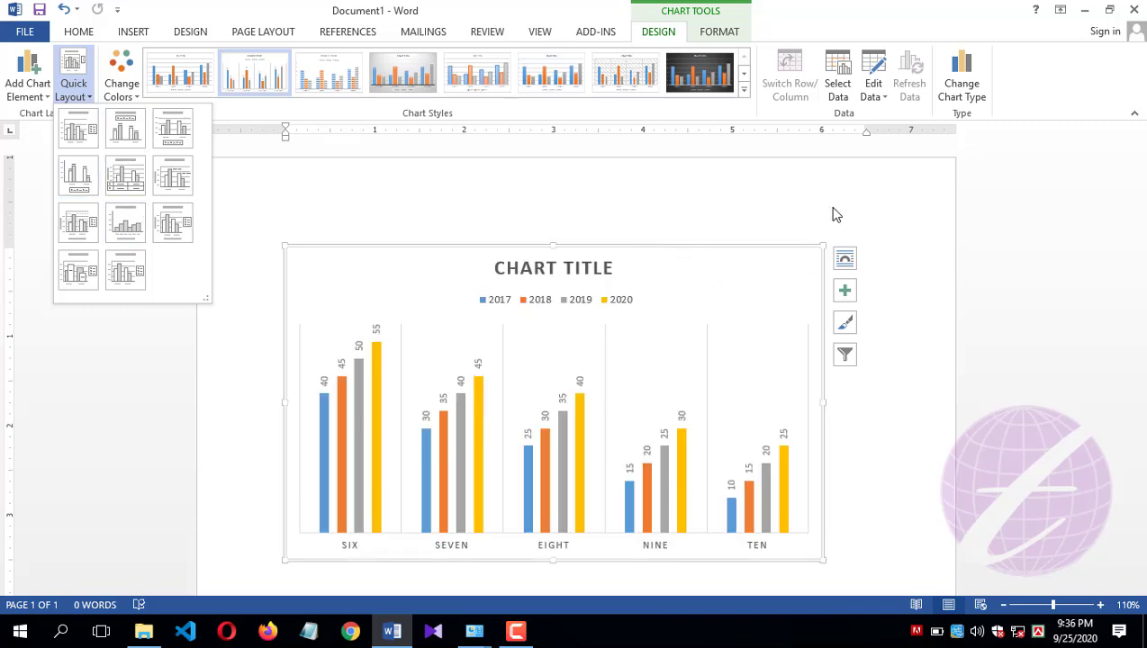
pyautogui.click(707, 211)
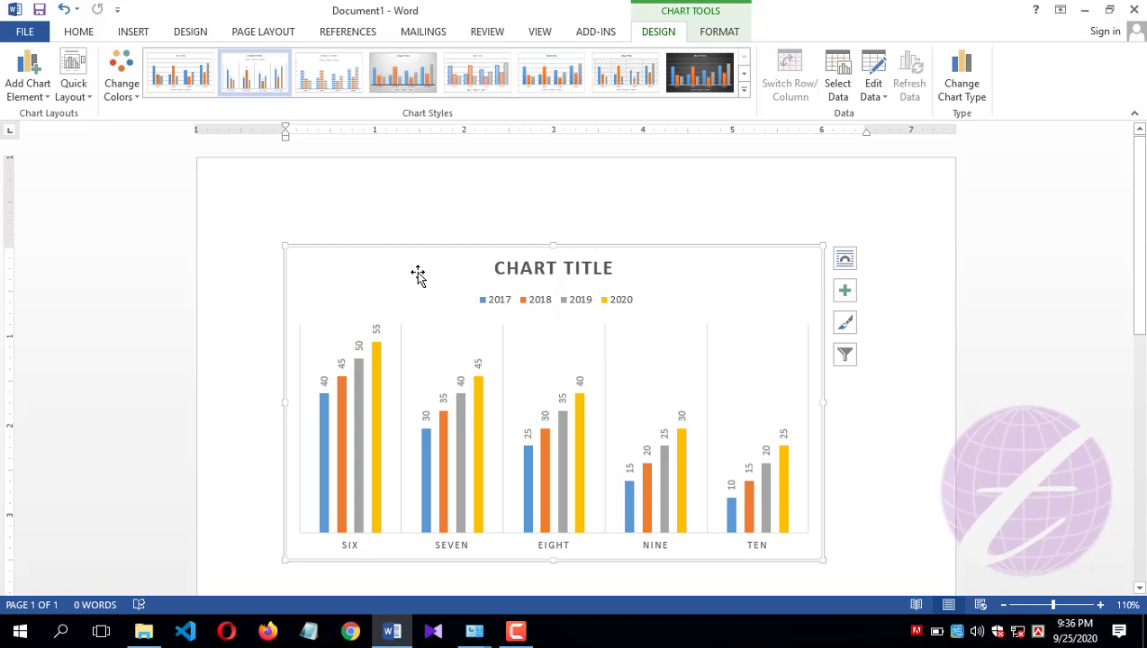
# Step: Delete the column chart and insert a Pie chart in its place
pyautogui.press('Delete')
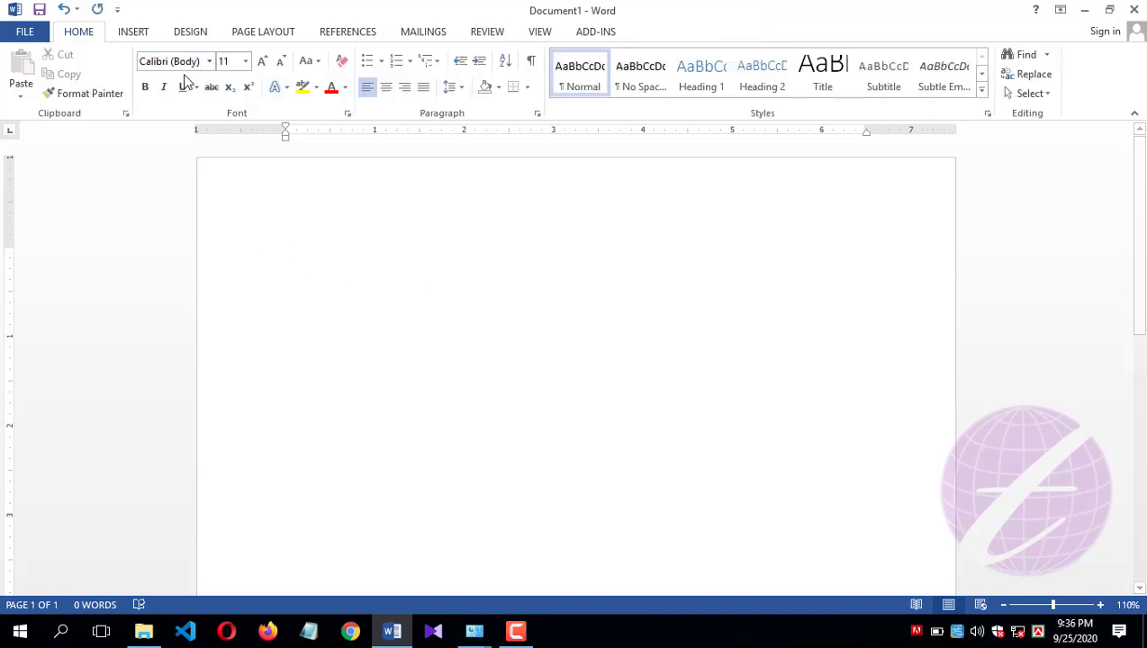
pyautogui.click(141, 36)
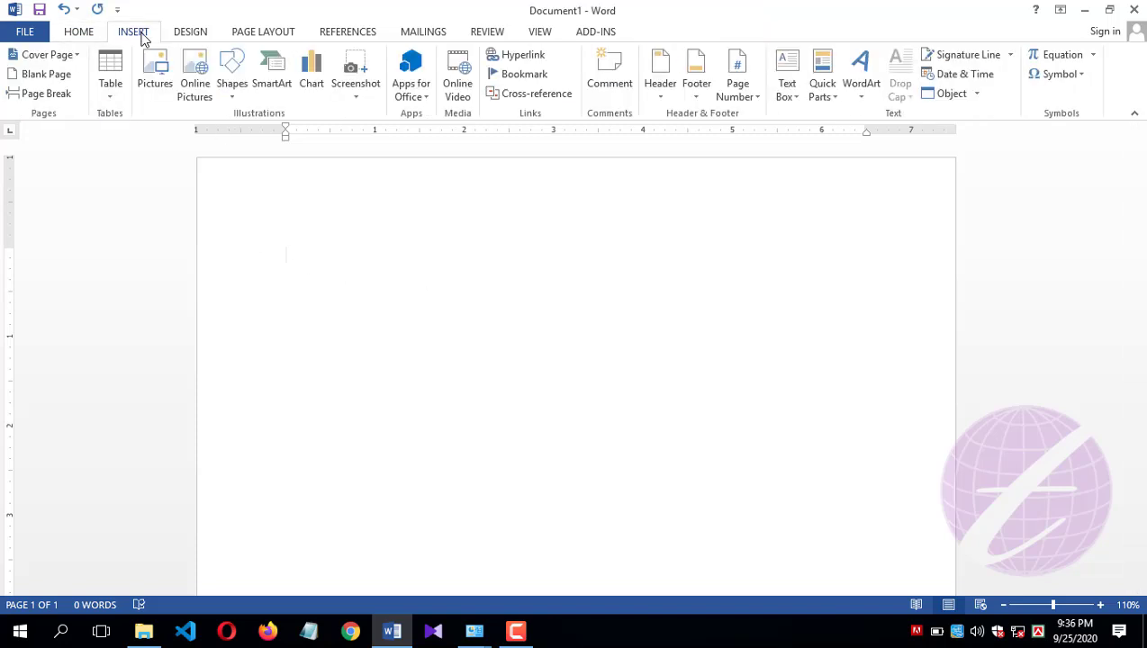
pyautogui.click(311, 85)
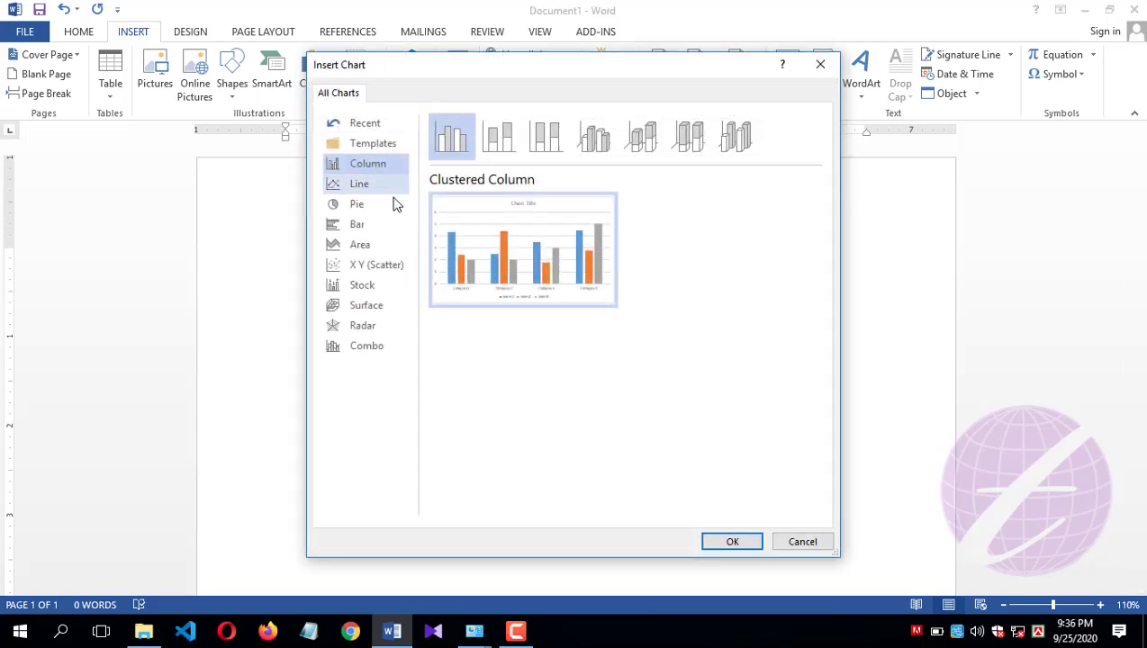
pyautogui.click(358, 204)
pyautogui.moveTo(523, 249)
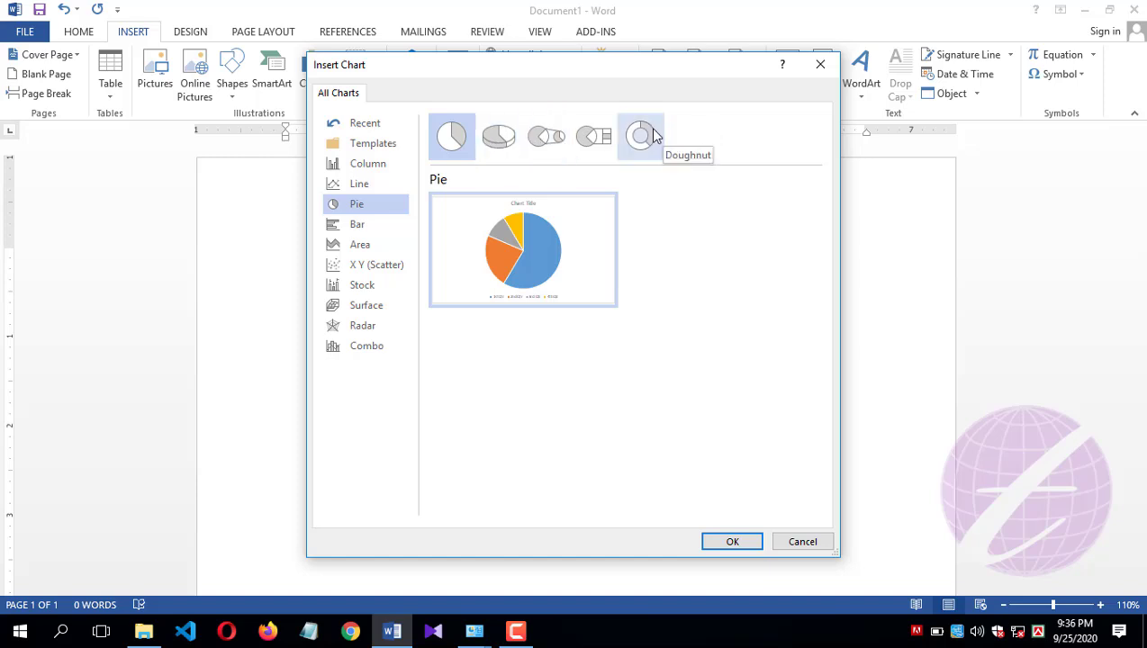
pyautogui.click(728, 541)
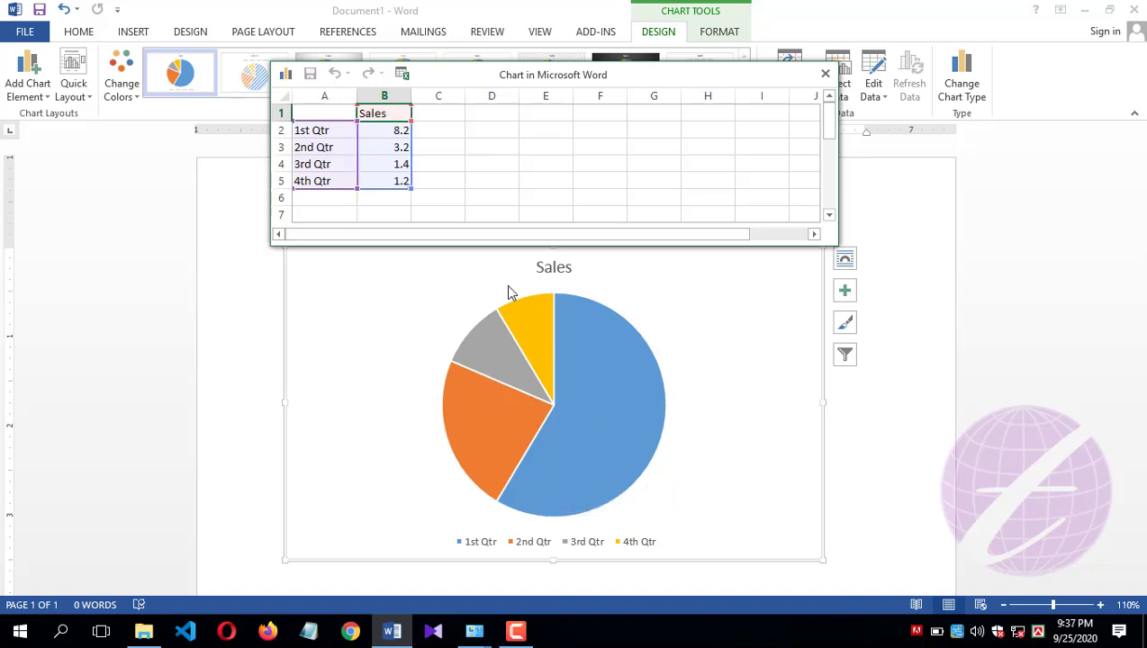
# Step: Rename the pie chart's Sales series to Student
pyautogui.click(391, 114)
pyautogui.write('Stude')
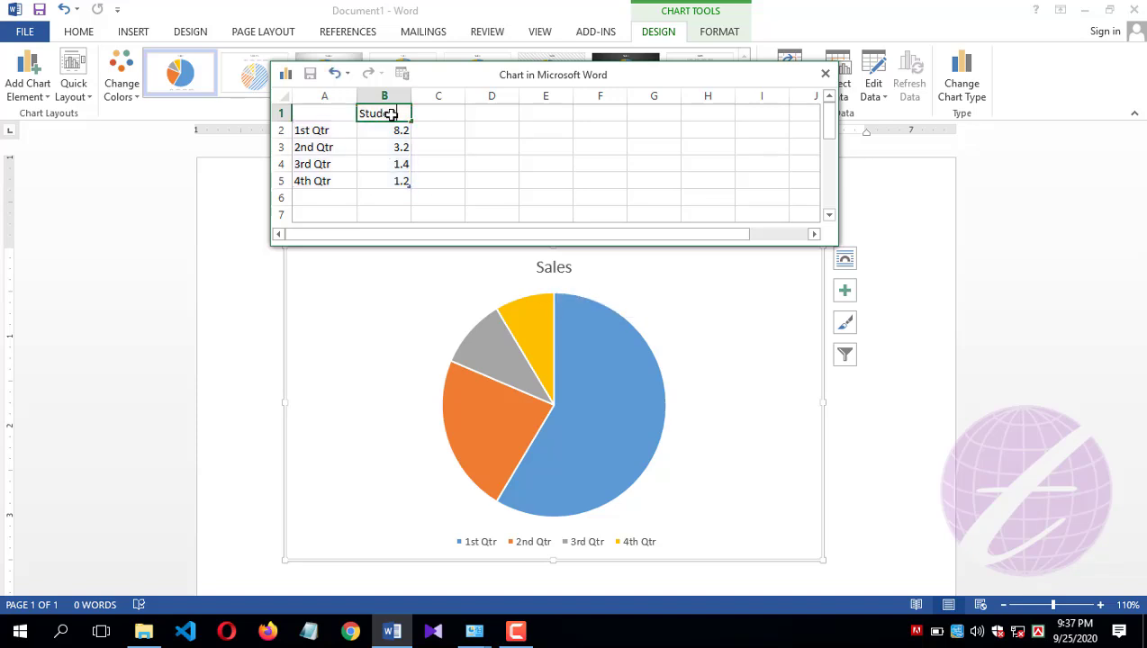
pyautogui.write('nt')
pyautogui.press('Return')
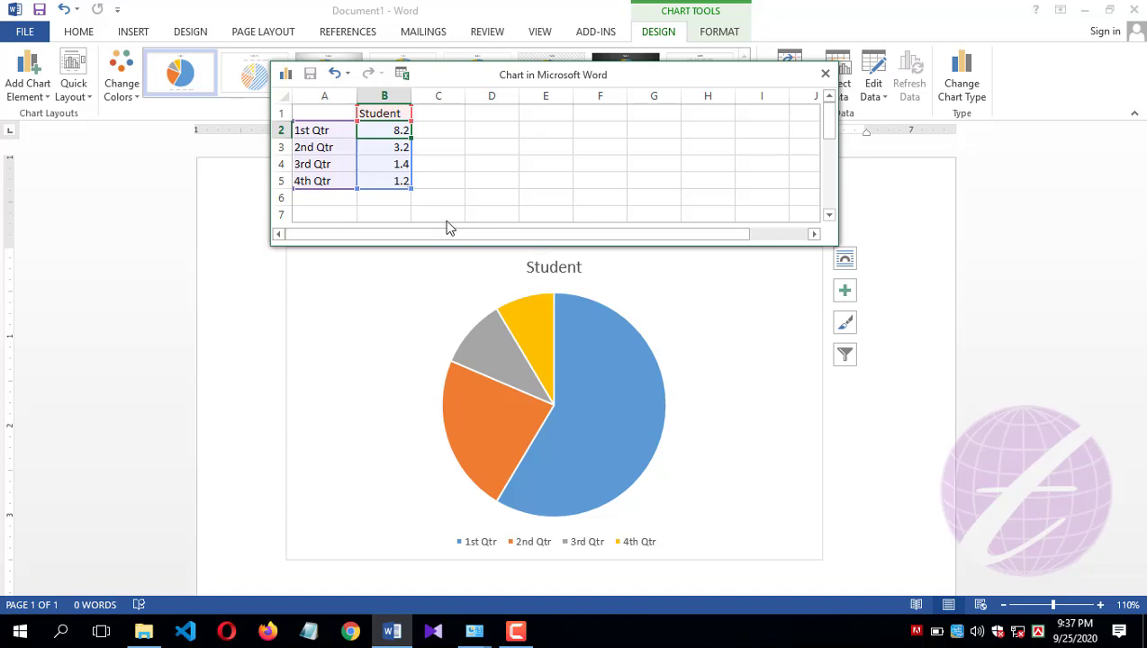
# Step: Relabel the four slices Six, Seven, Eight and Nine
pyautogui.click(324, 133)
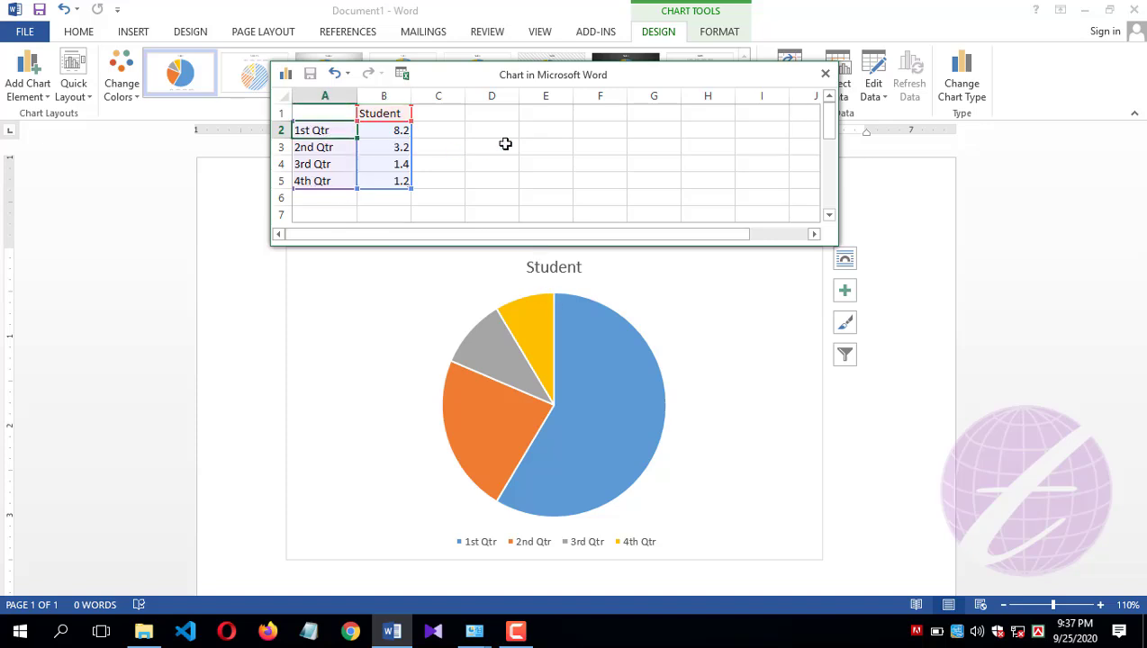
pyautogui.write('Six')
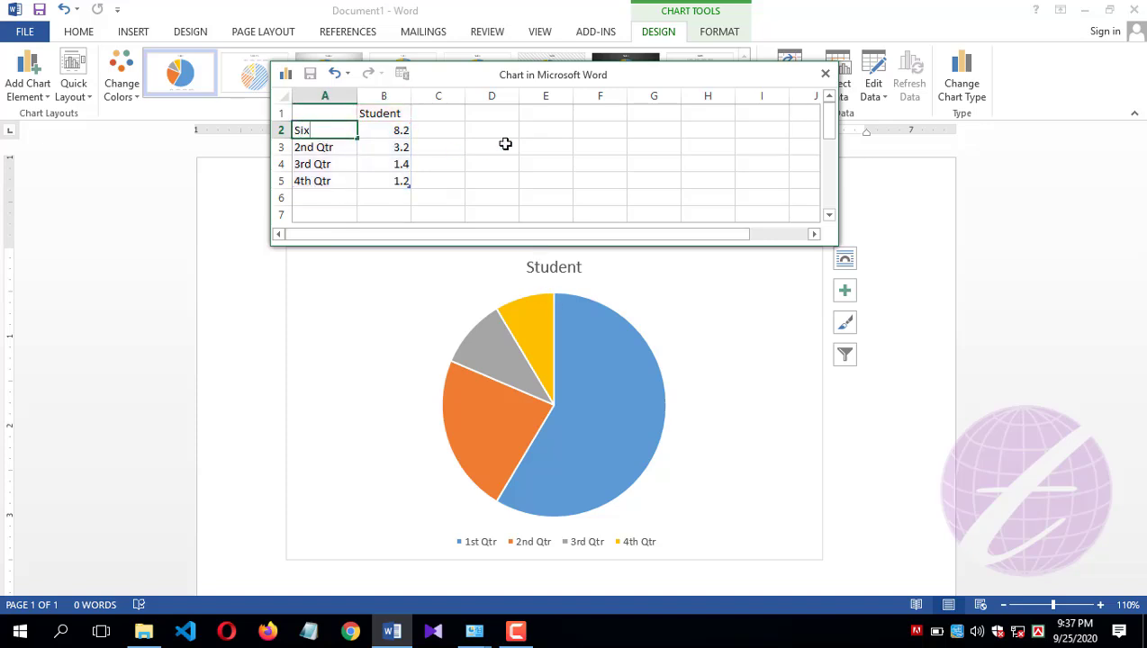
pyautogui.press('Return')
pyautogui.write('S')
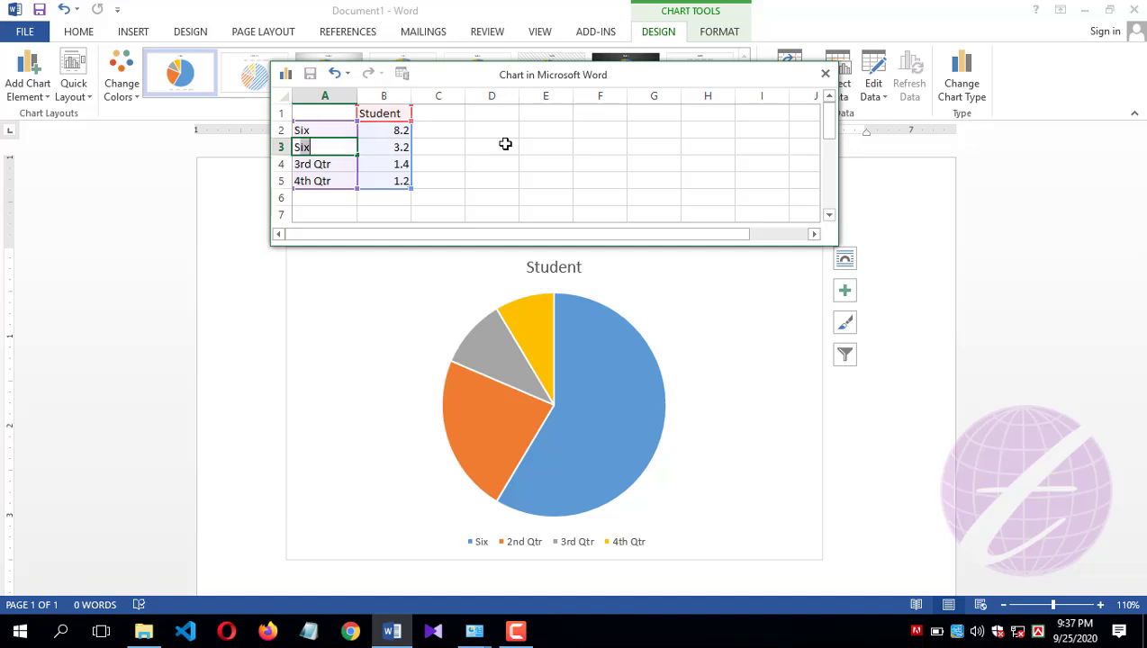
pyautogui.write('even')
pyautogui.press('Return')
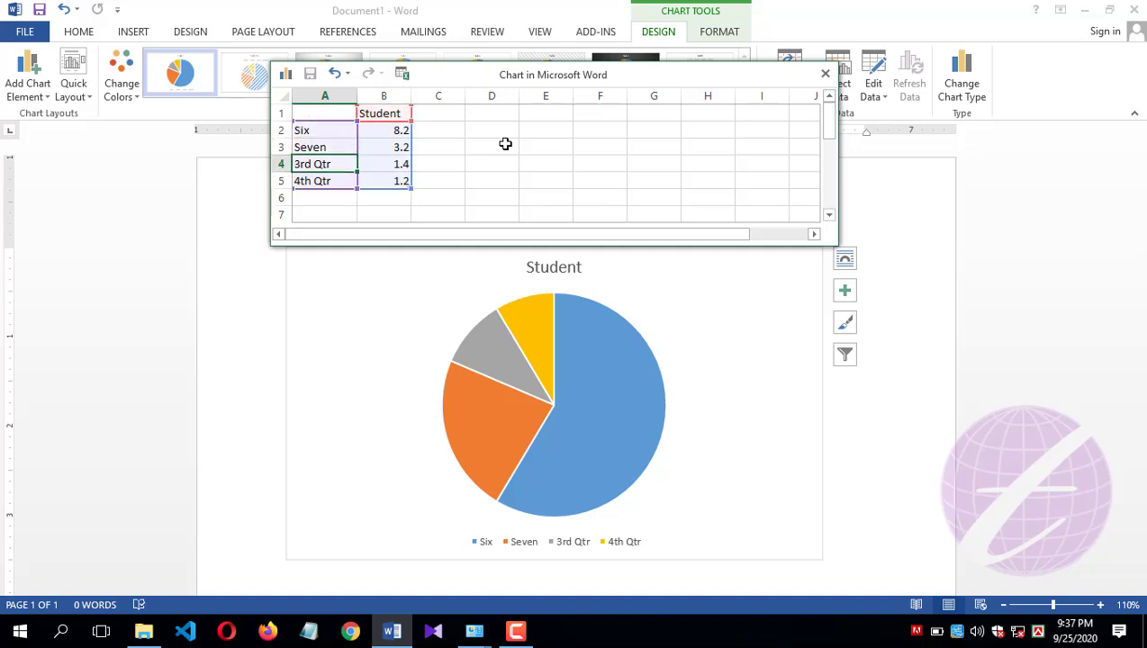
pyautogui.write('Eight')
pyautogui.press('Return')
pyautogui.write('Ni')
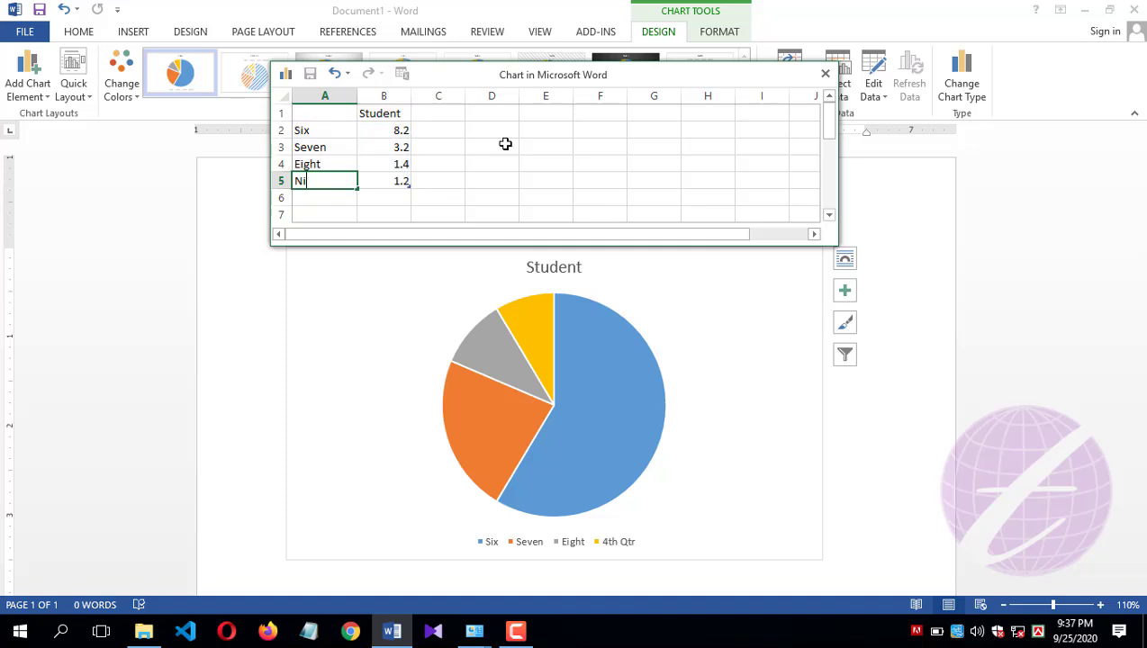
pyautogui.write('ne')
pyautogui.press('Right')
pyautogui.press('Right')
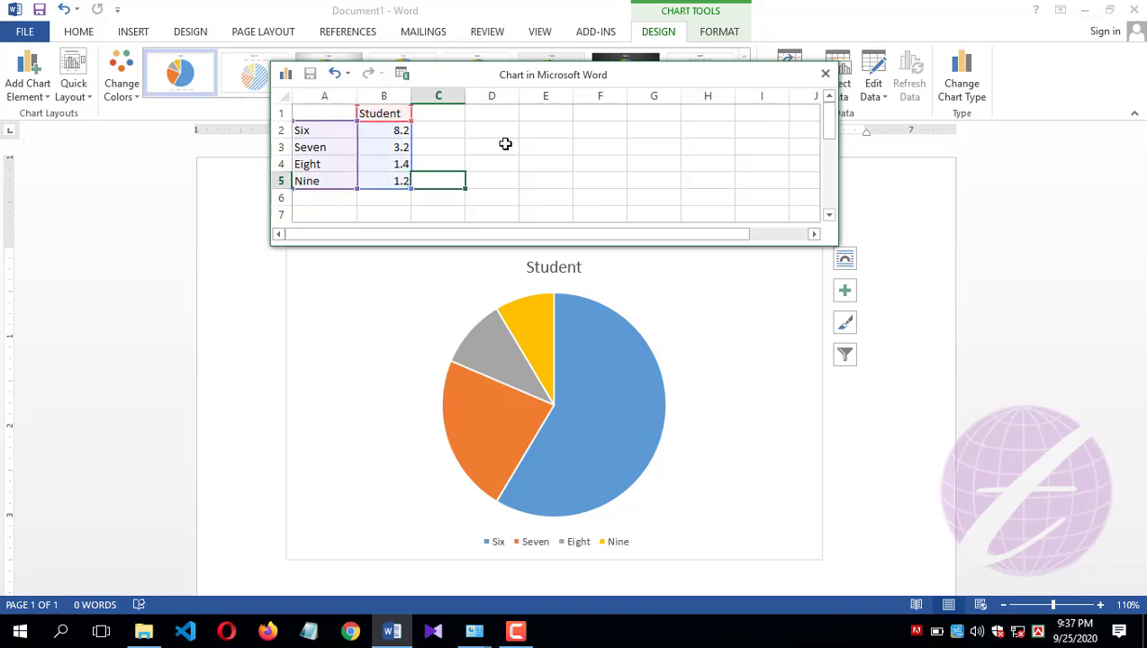
pyautogui.press('Up')
pyautogui.press('Up')
pyautogui.press('Up')
pyautogui.press('Left')
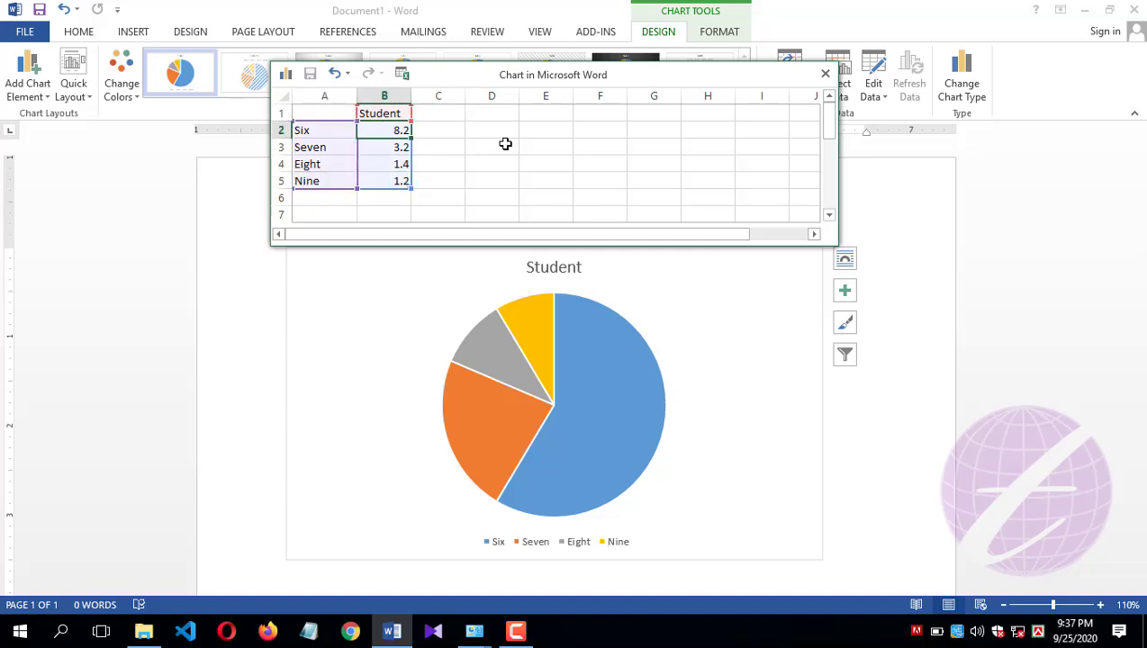
# Step: Set the slice values Six 40, Seven 35, Eight 30 and Nine 25
pyautogui.write('40')
pyautogui.press('Return')
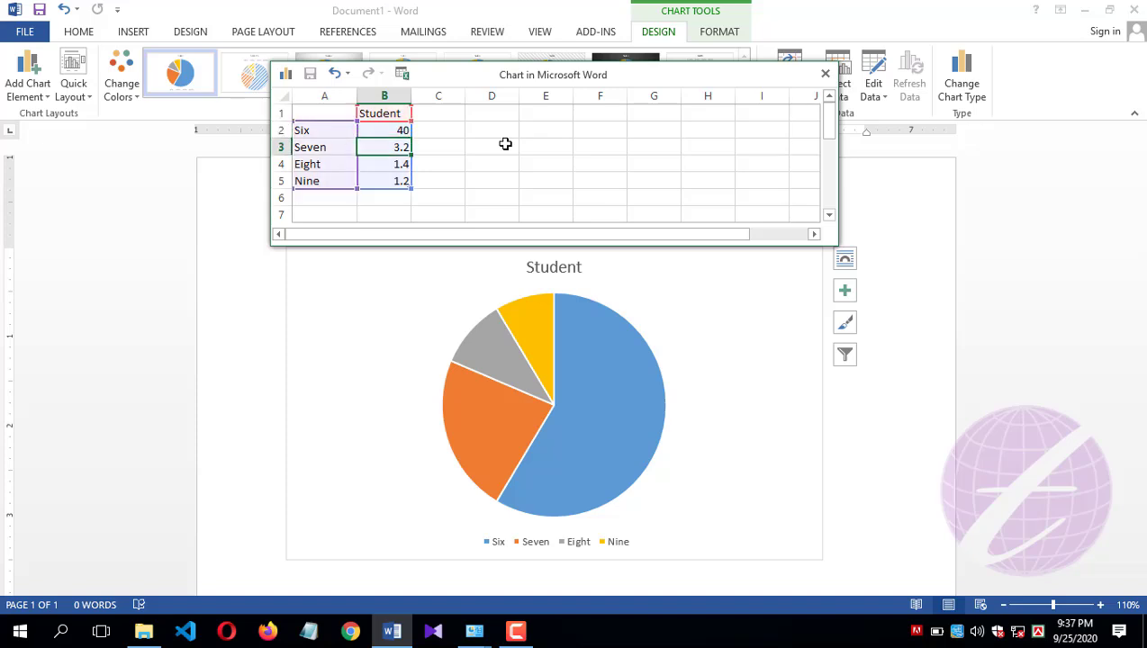
pyautogui.write('35')
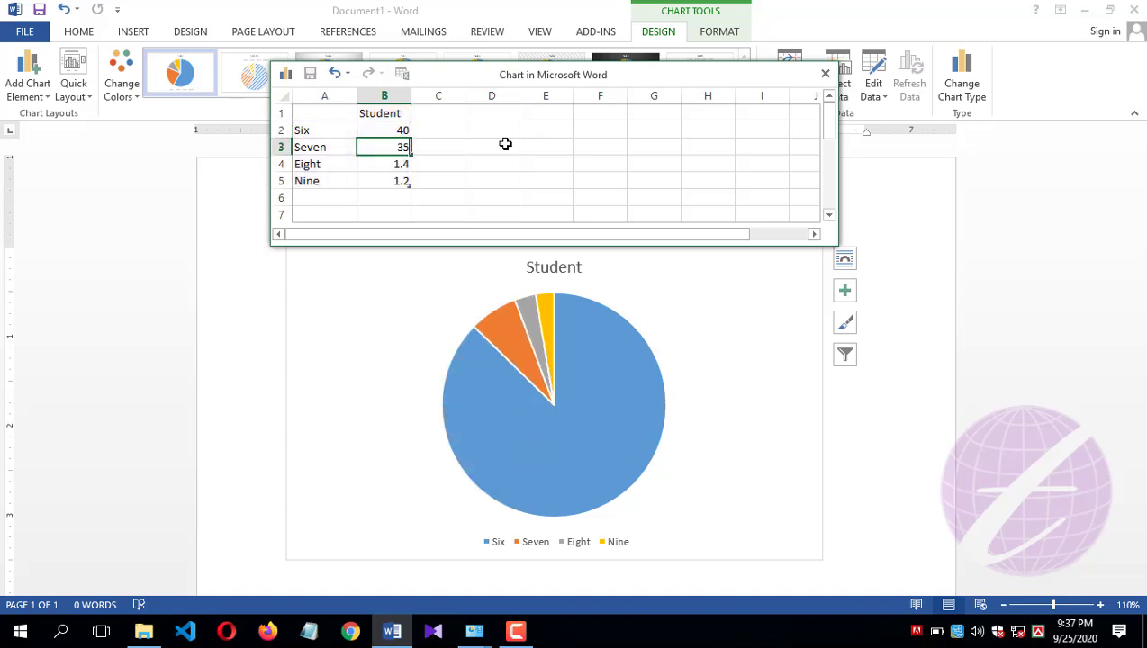
pyautogui.press('Return')
pyautogui.write('30')
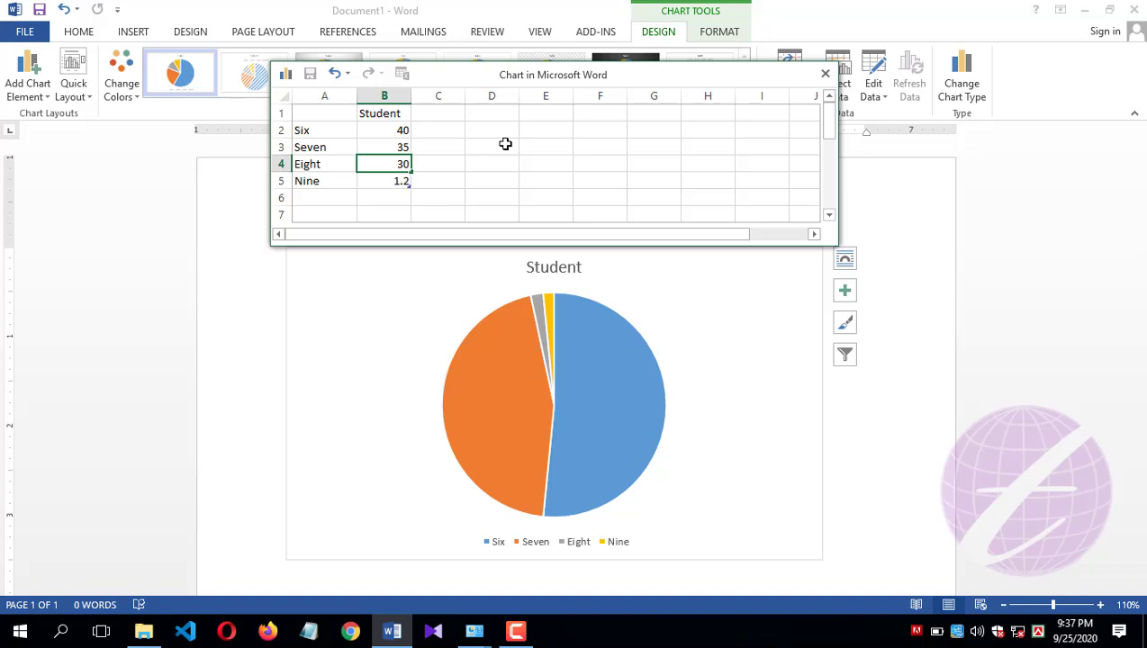
pyautogui.press('Return')
pyautogui.write('25')
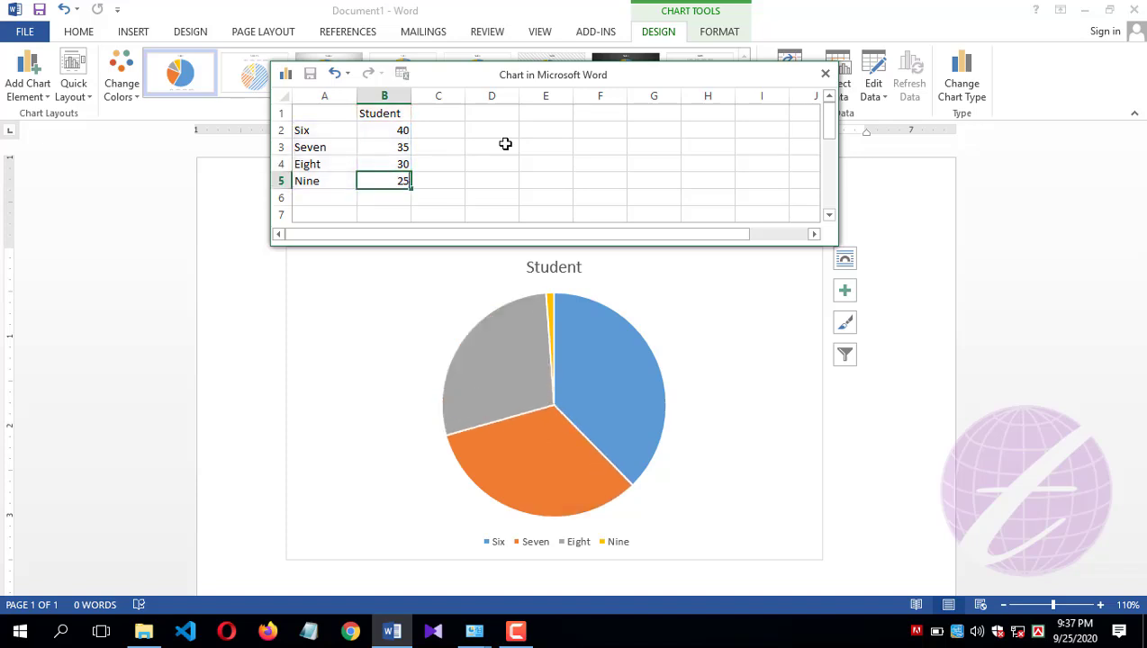
pyautogui.press('Return')
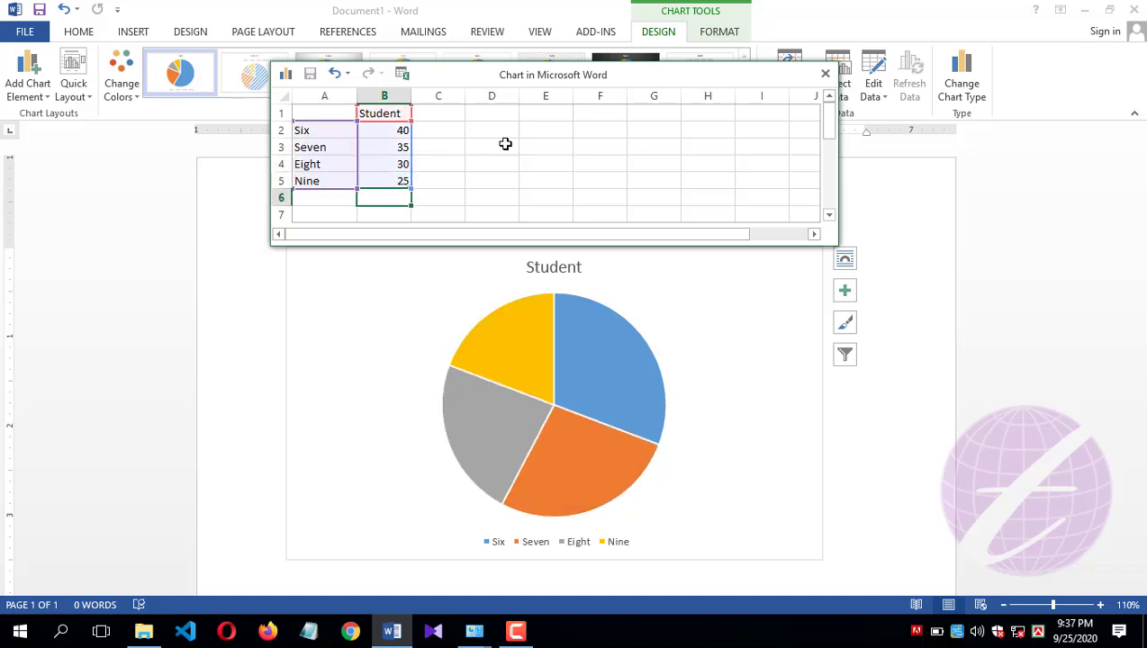
pyautogui.moveTo(558, 441)
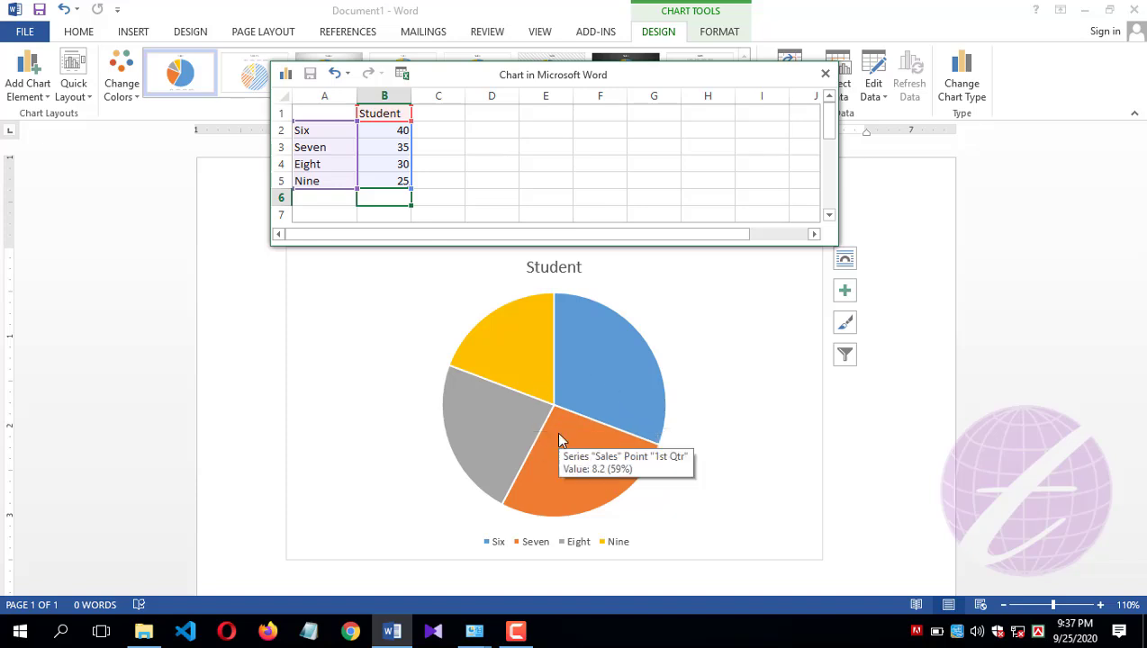
# Step: Add a Ten slice worth 5 and close the data sheet
pyautogui.press('Left')
pyautogui.write('Te')
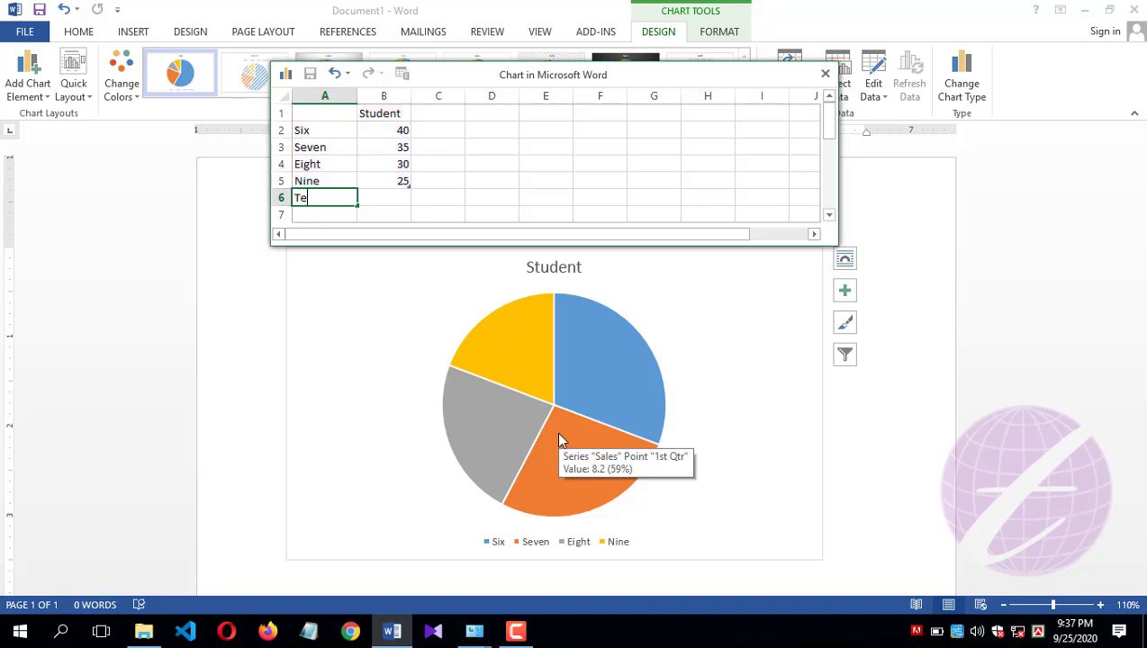
pyautogui.write('n')
pyautogui.press('Tab')
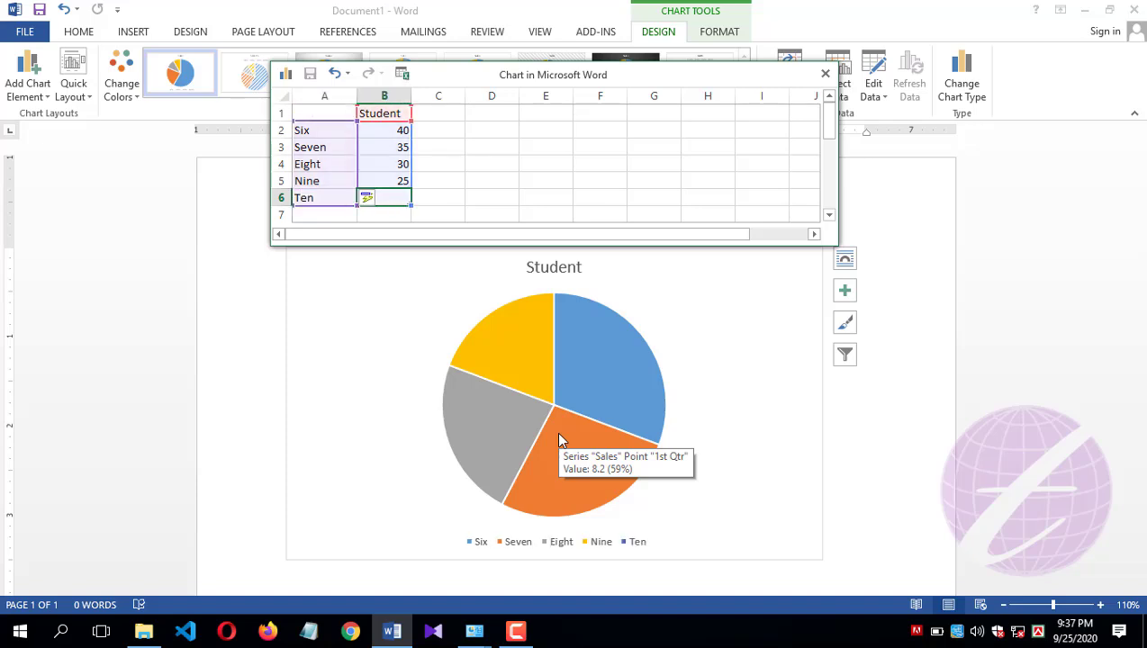
pyautogui.write('5')
pyautogui.press('Return')
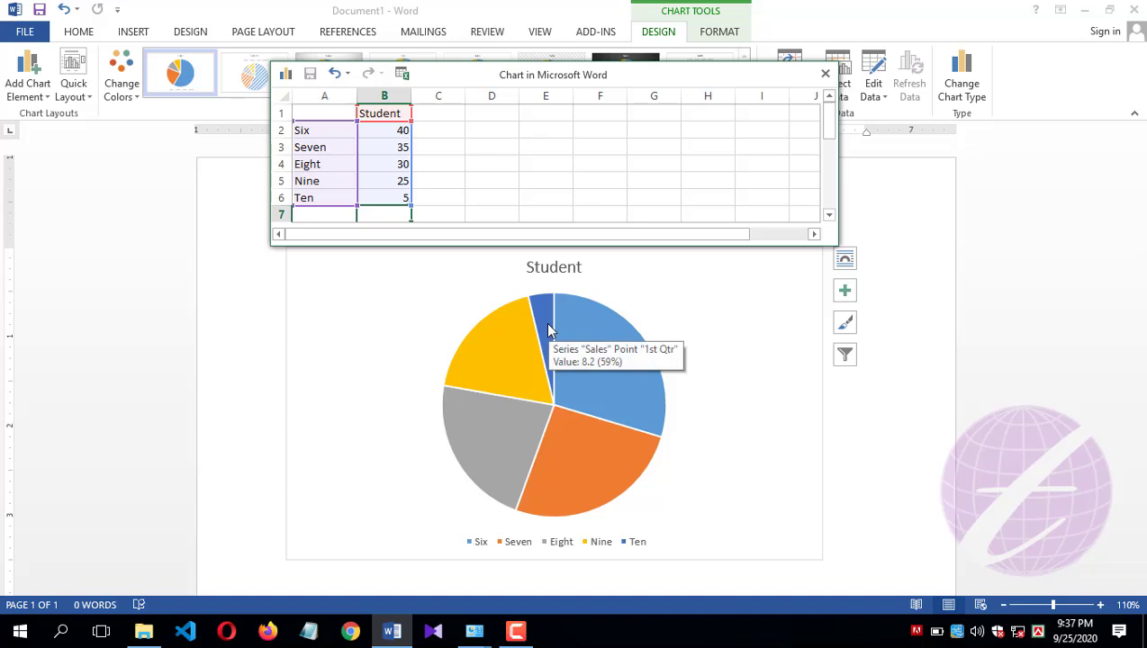
pyautogui.click(825, 73)
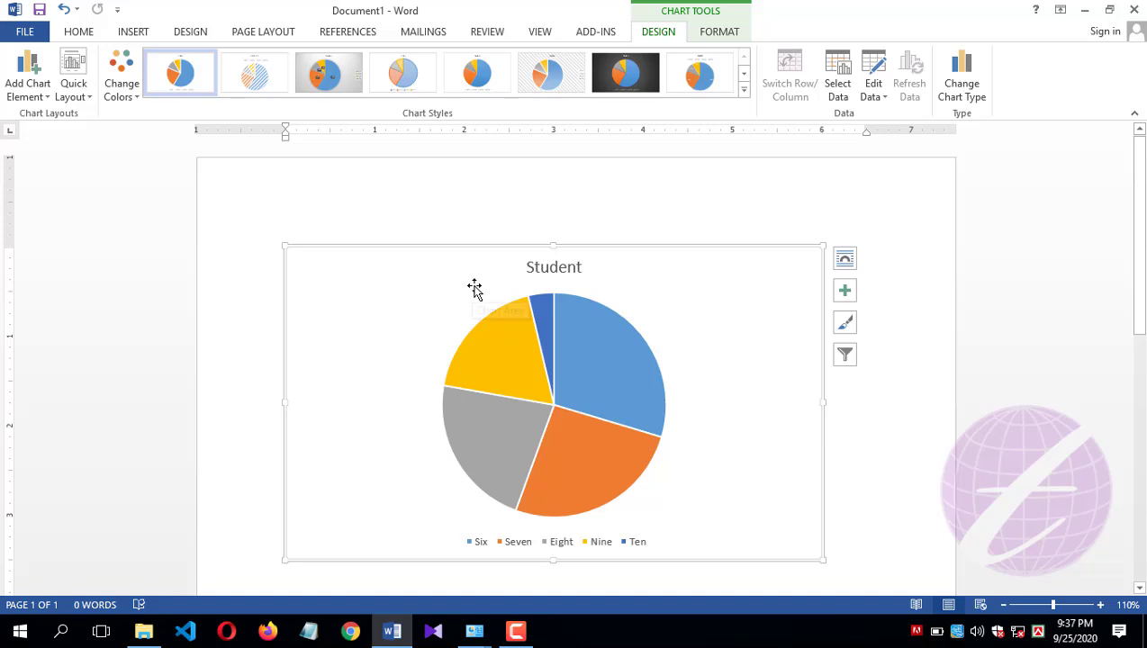
# Step: In the pie chart's data sheet, set Six to 60 and Seven to 20, then close it
pyautogui.click(873, 75)
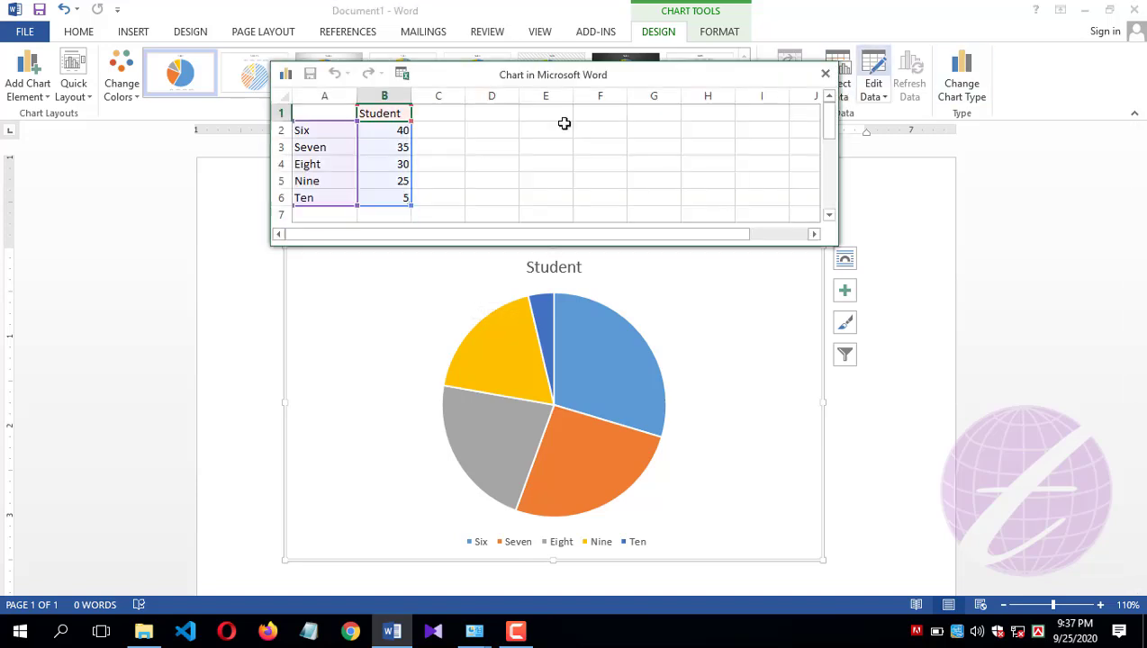
pyautogui.click(393, 131)
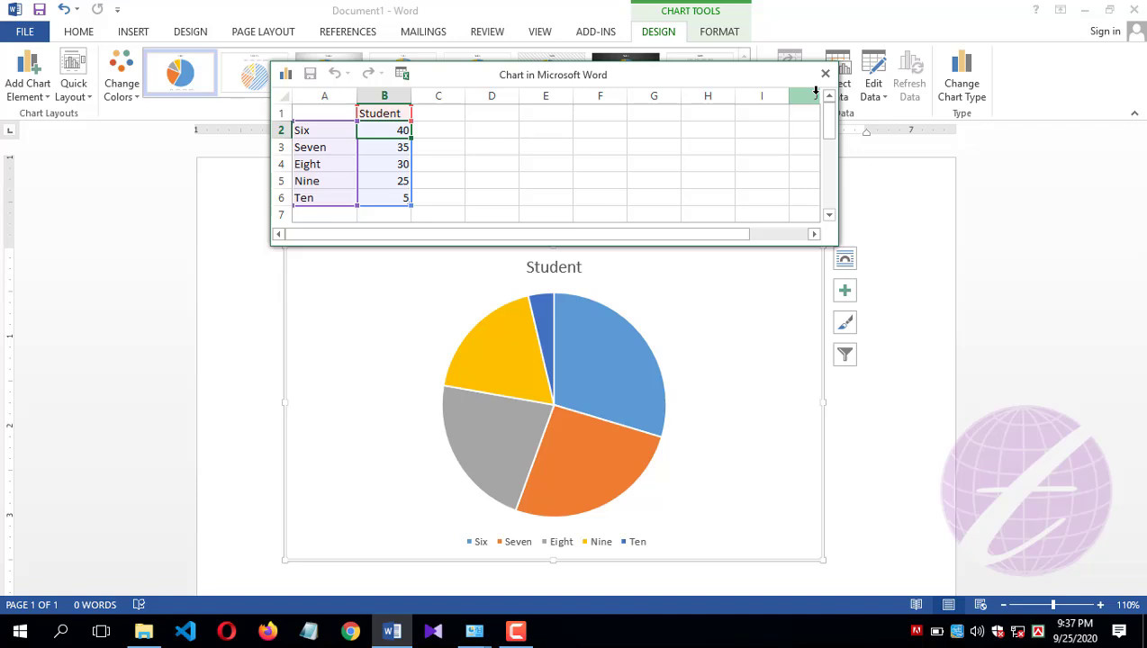
pyautogui.write('60')
pyautogui.press('Return')
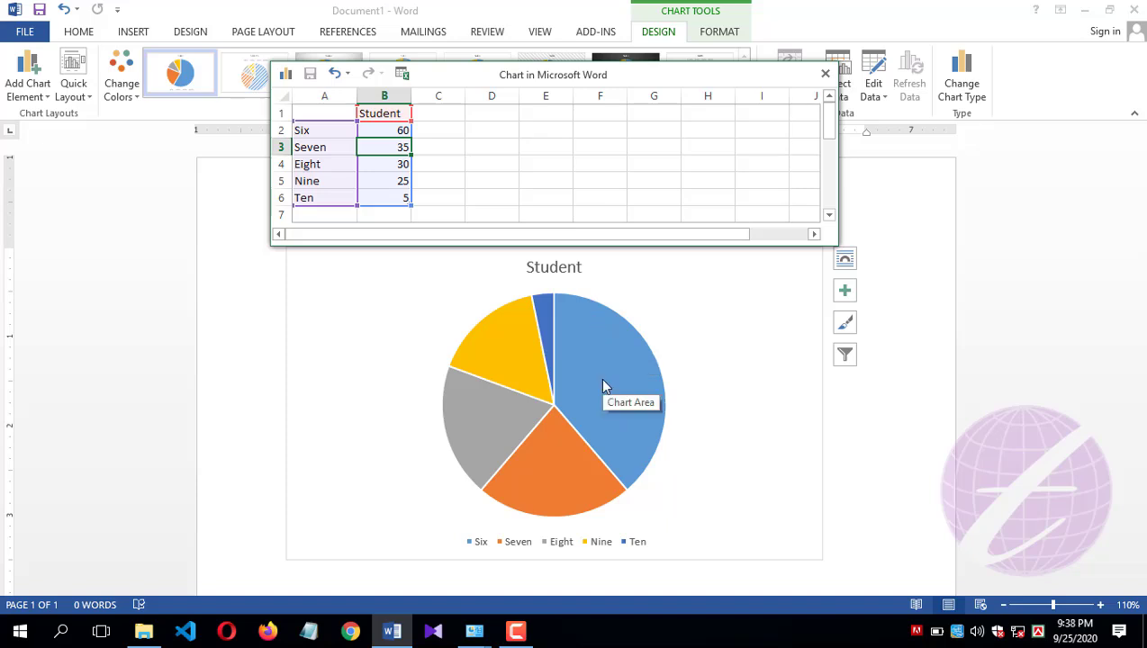
pyautogui.write('2')
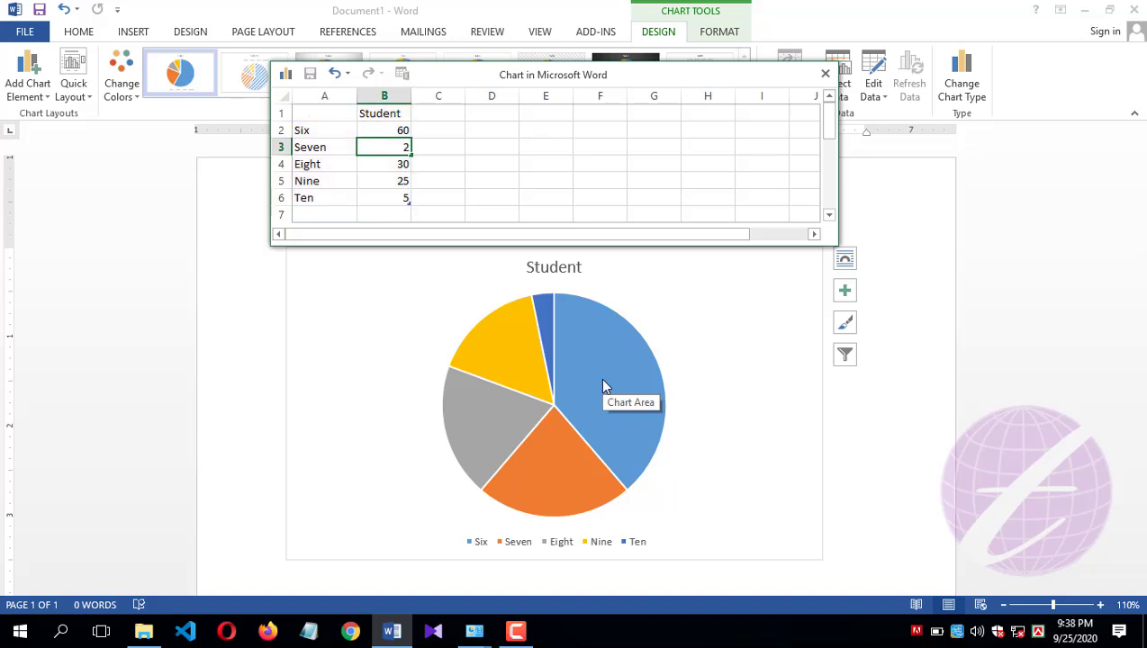
pyautogui.write('0')
pyautogui.press('Return')
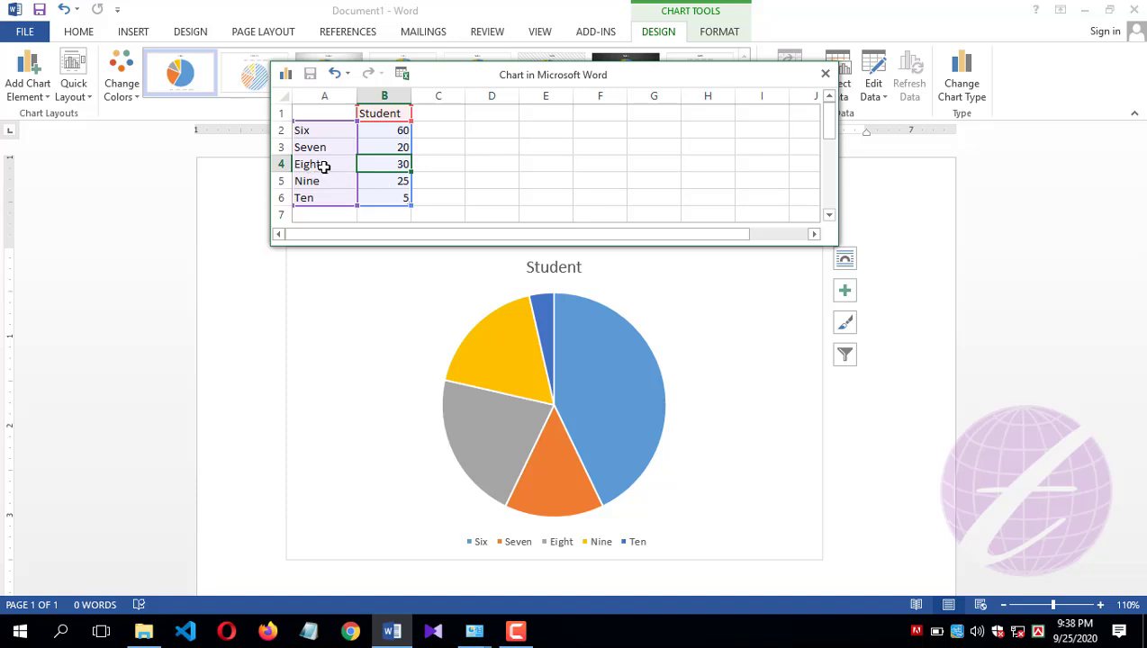
pyautogui.click(394, 147)
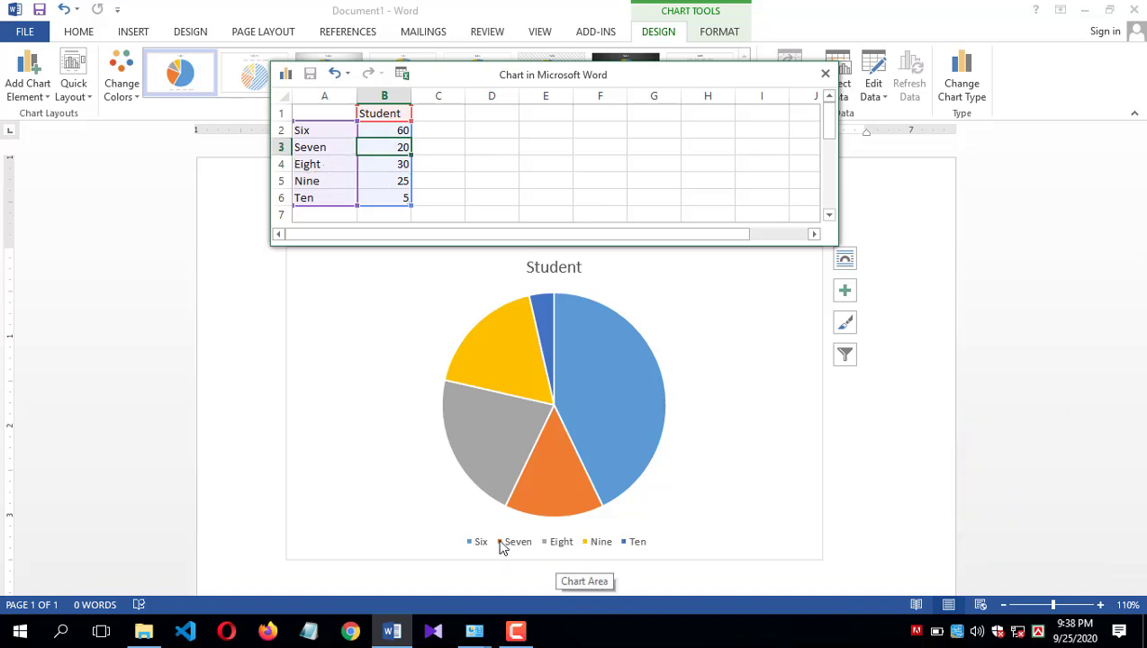
pyautogui.click(825, 74)
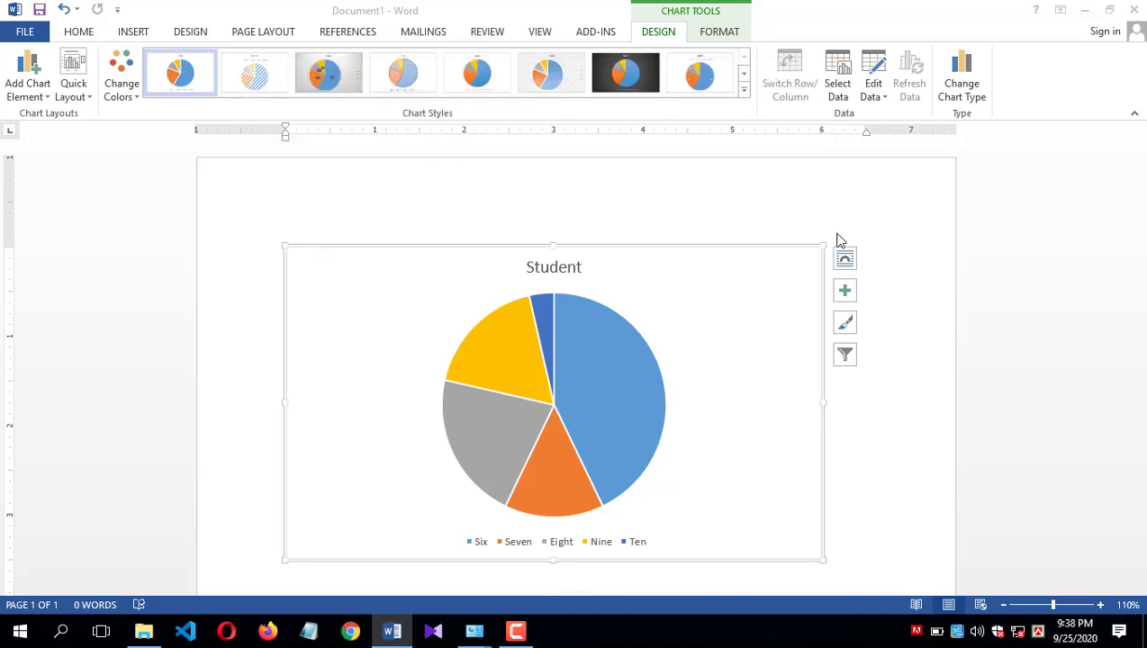
pyautogui.click(873, 396)
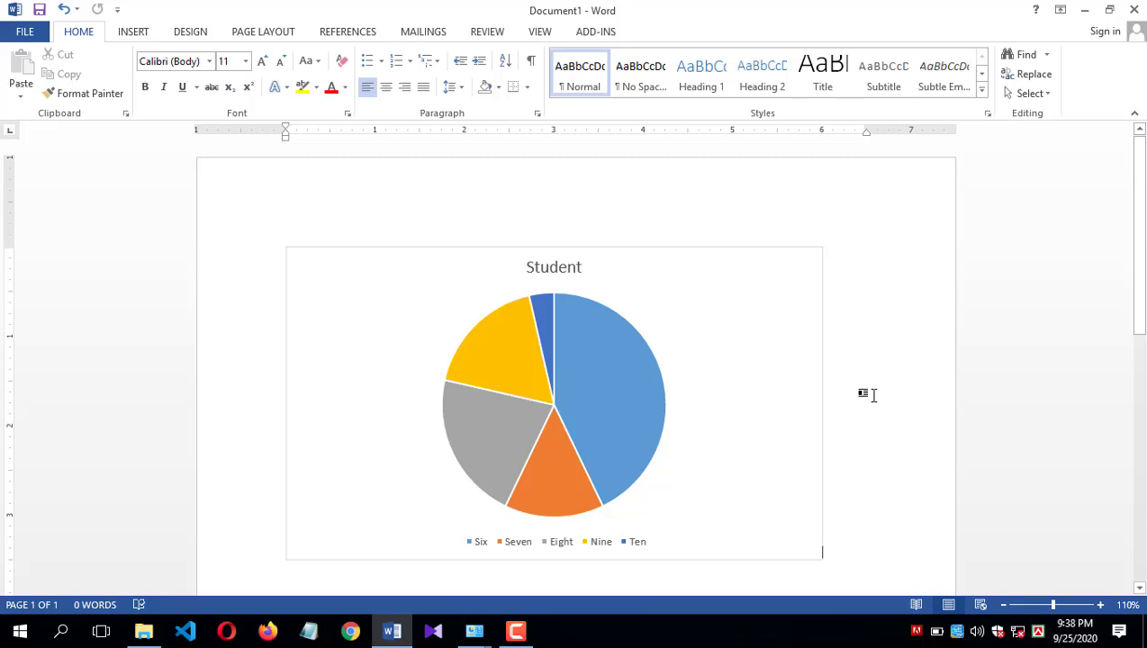